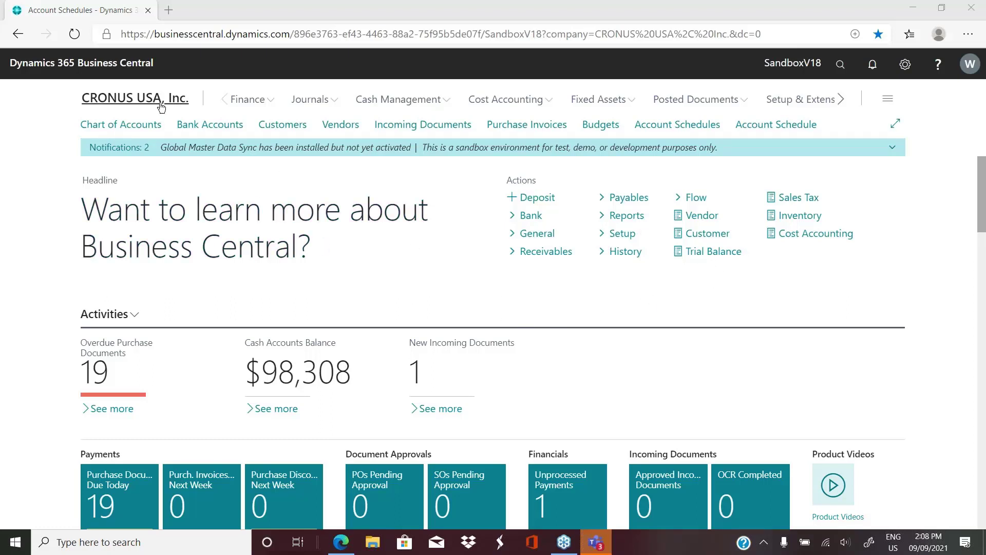
Show the list of three Trial Balance reports from the home page's Actions area.
{"action": "left_click", "coordinate": [713, 252]}
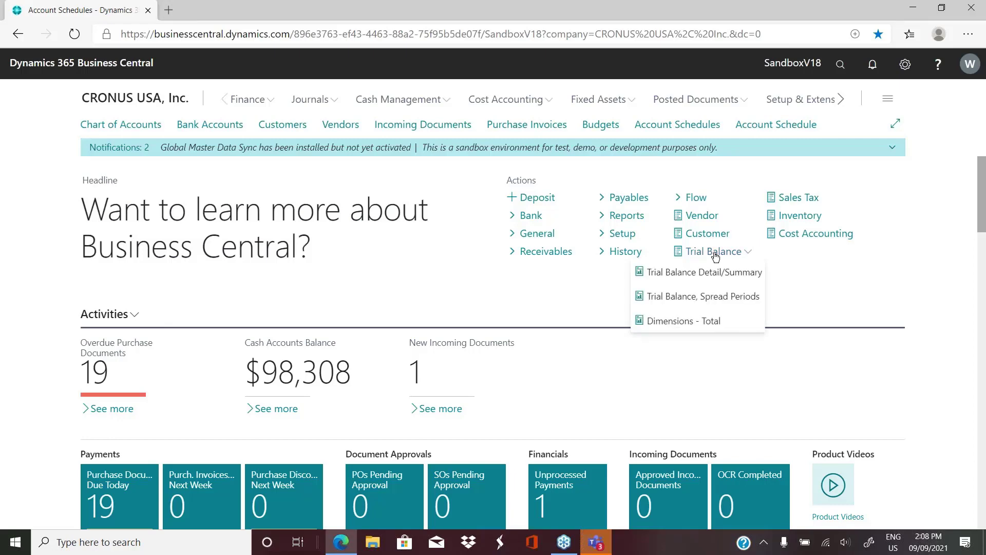
Open Trial Balance Detail/Summary widened, keep Show at All Accounts, and review option tooltips.
{"action": "left_click", "coordinate": [670, 274]}
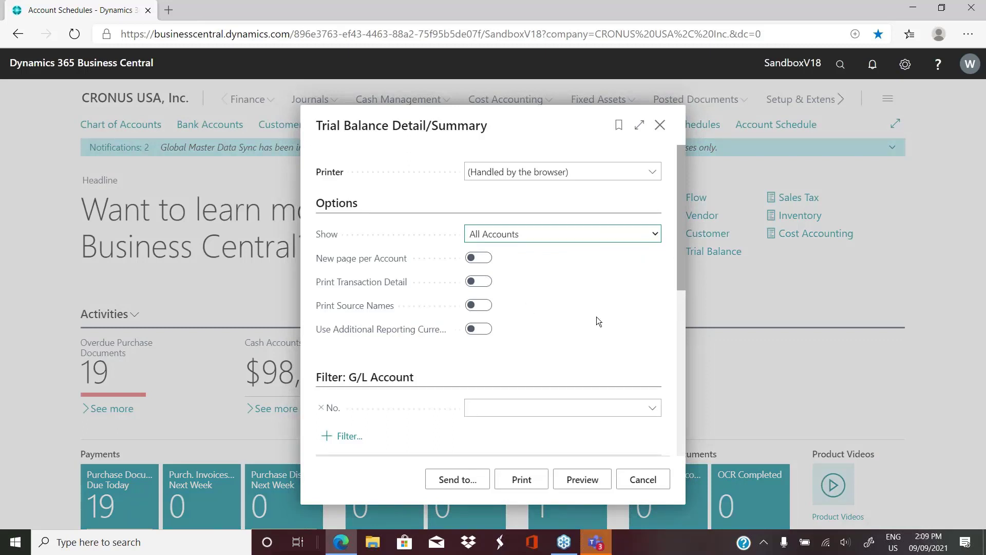
{"action": "left_click", "coordinate": [639, 125]}
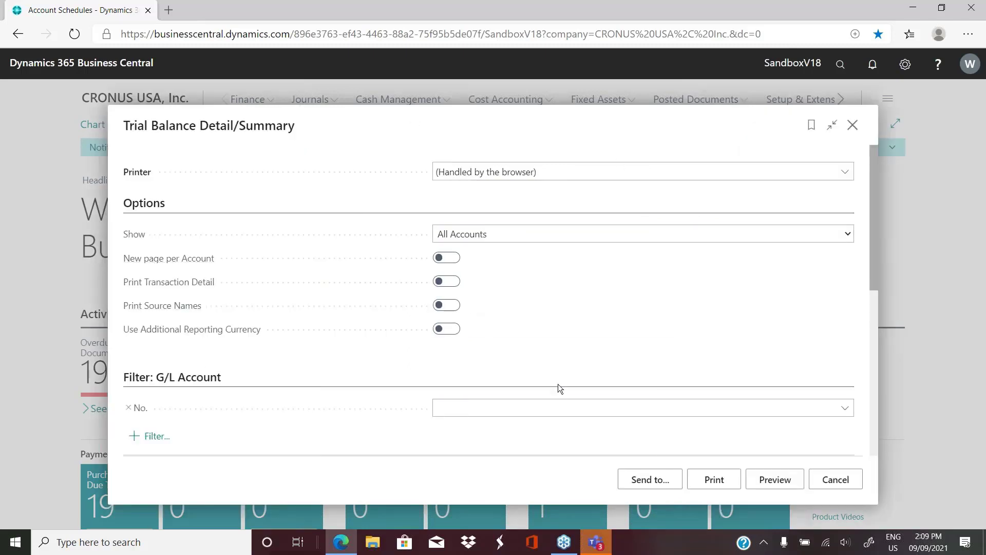
{"action": "left_click", "coordinate": [525, 238]}
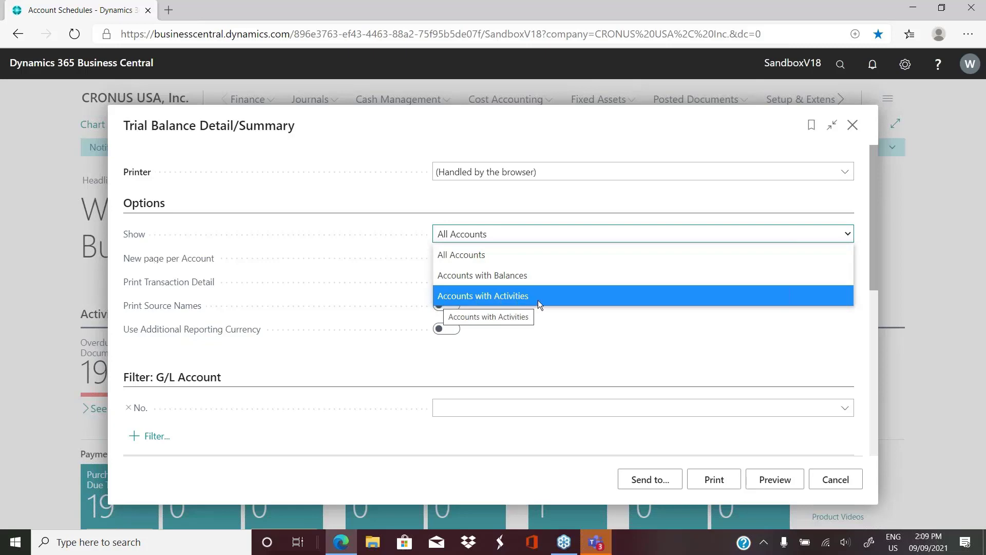
{"action": "left_click", "coordinate": [571, 338]}
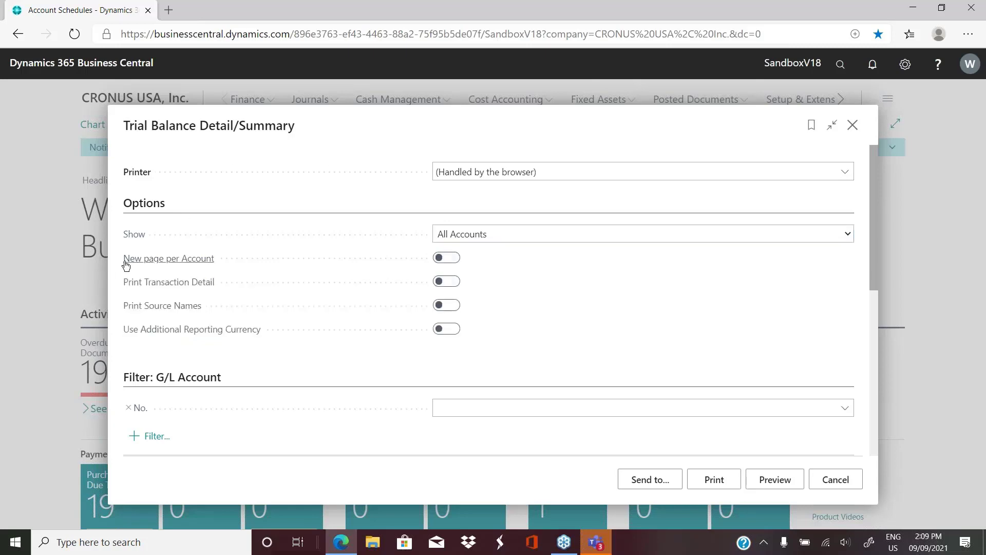
{"action": "mouse_move", "coordinate": [128, 265]}
{"action": "mouse_move", "coordinate": [168, 286]}
{"action": "scroll", "coordinate": [318, 332], "scroll_direction": "down", "scroll_amount": 2}
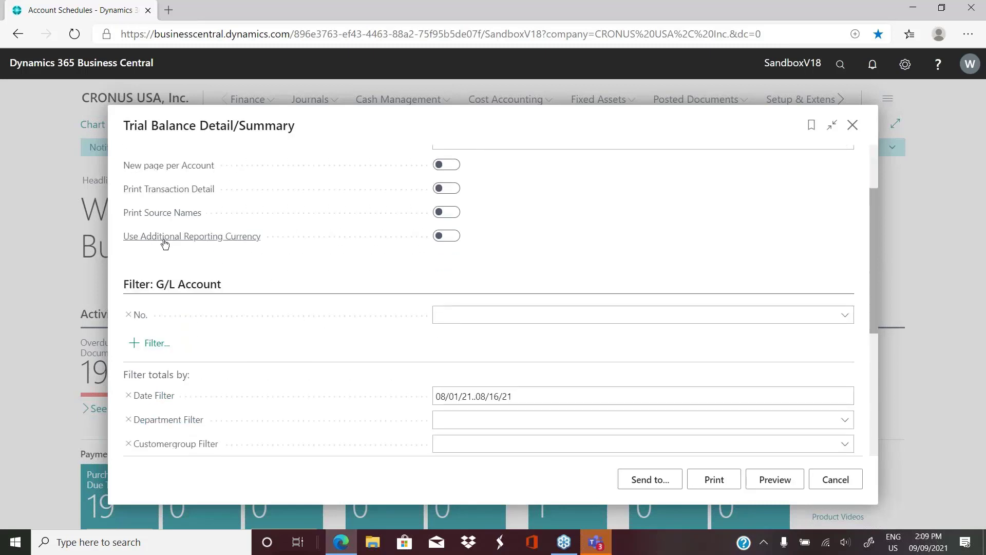
{"action": "mouse_move", "coordinate": [164, 242]}
{"action": "mouse_move", "coordinate": [231, 243]}
{"action": "left_click", "coordinate": [157, 344]}
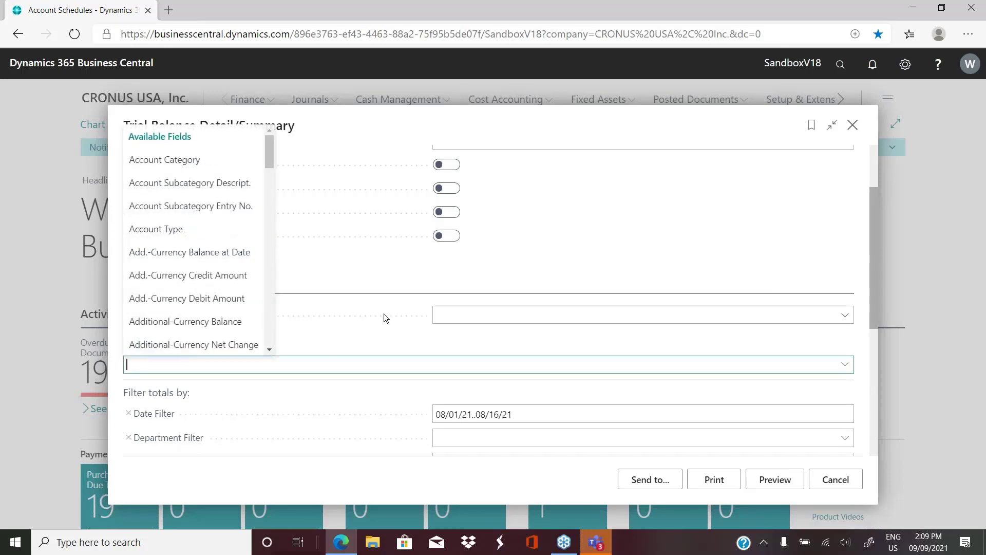
{"action": "left_click", "coordinate": [452, 314]}
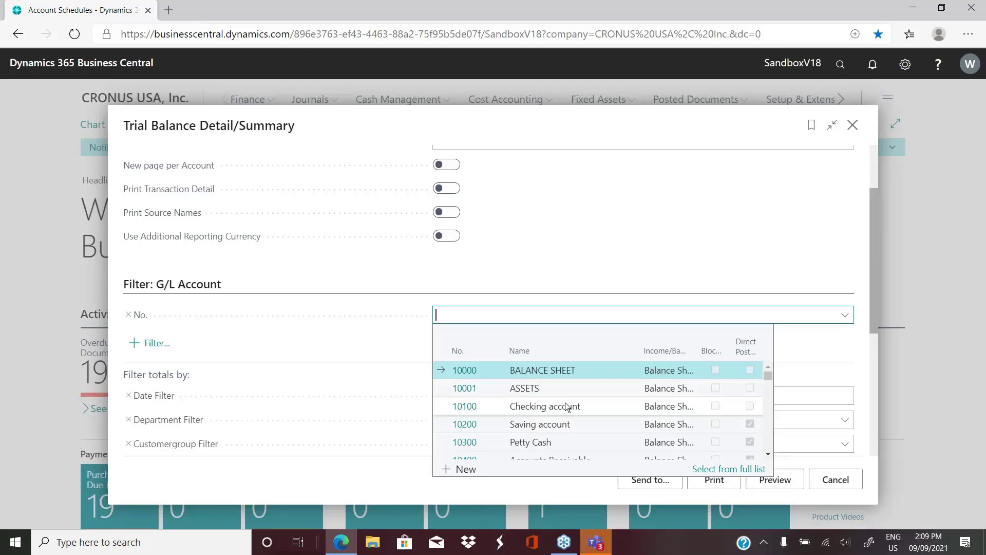
{"action": "left_click", "coordinate": [157, 346]}
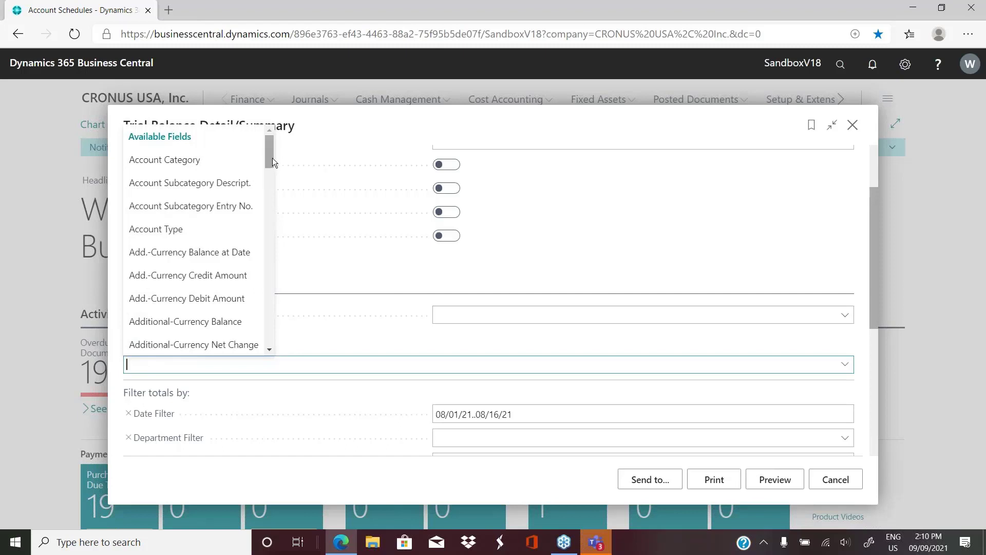
{"action": "left_click_drag", "start_coordinate": [272, 158], "coordinate": [269, 190]}
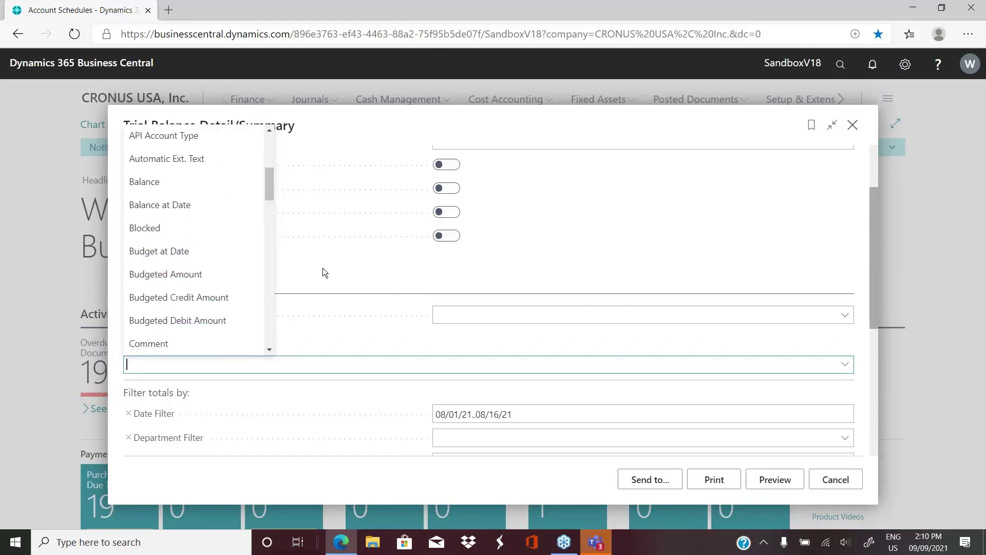
{"action": "left_click", "coordinate": [364, 276]}
{"action": "scroll", "coordinate": [360, 297], "scroll_direction": "down", "scroll_amount": 3}
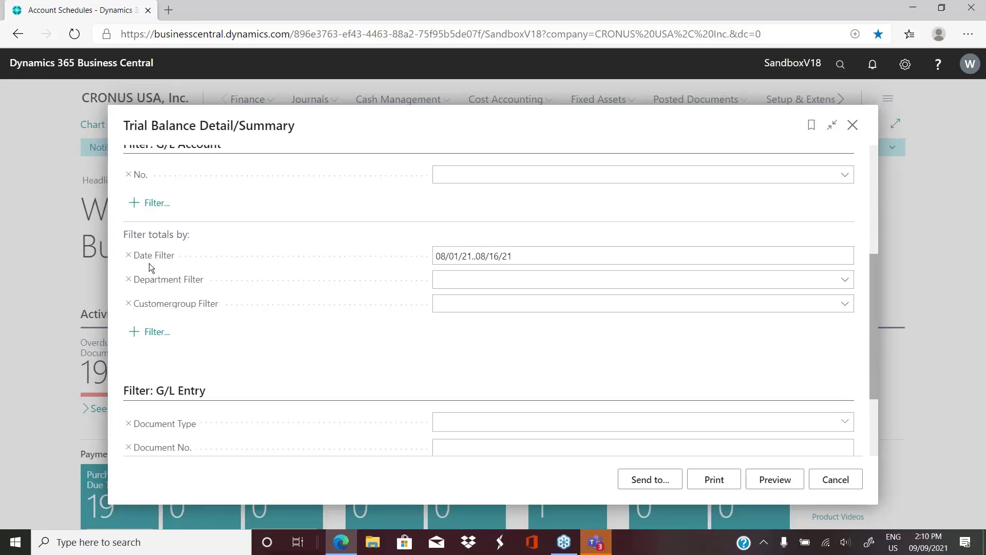
{"action": "left_click", "coordinate": [533, 254]}
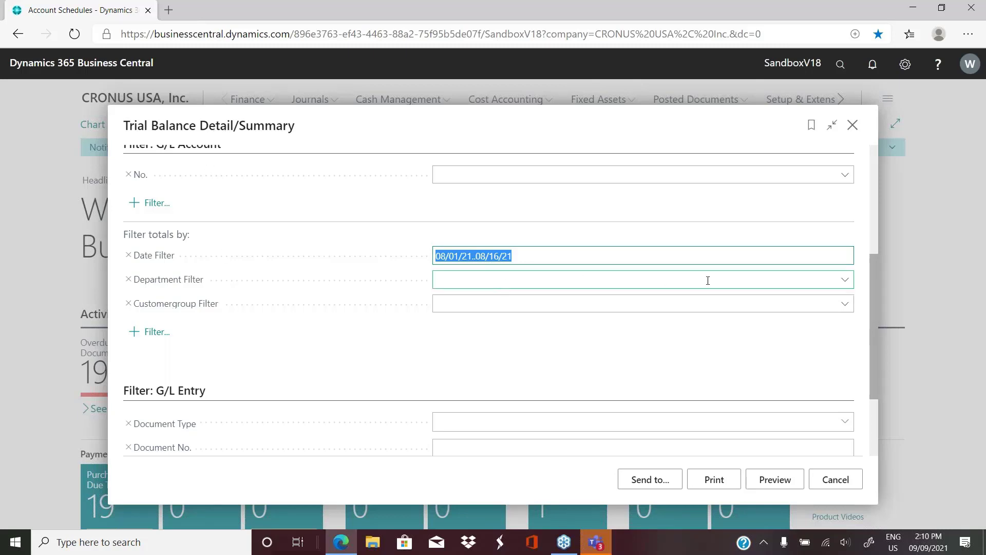
{"action": "left_click", "coordinate": [845, 281]}
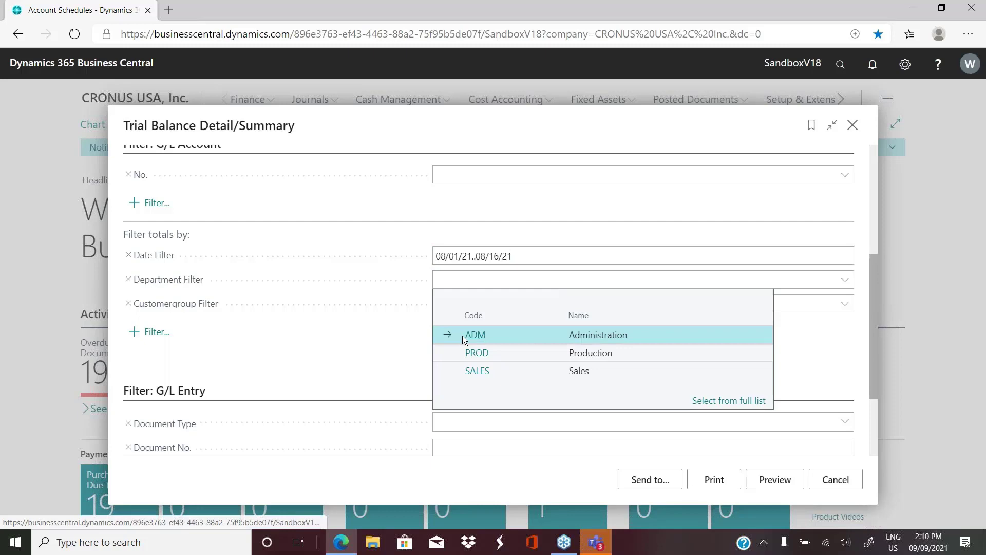
{"action": "left_click", "coordinate": [482, 337]}
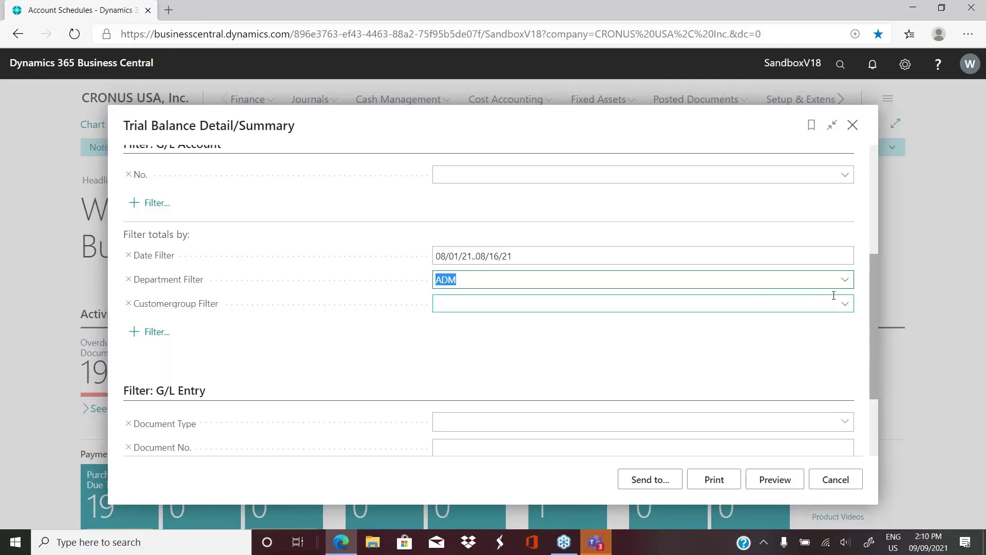
{"action": "key", "text": "BackSpace"}
{"action": "scroll", "coordinate": [286, 341], "scroll_direction": "down", "scroll_amount": 2}
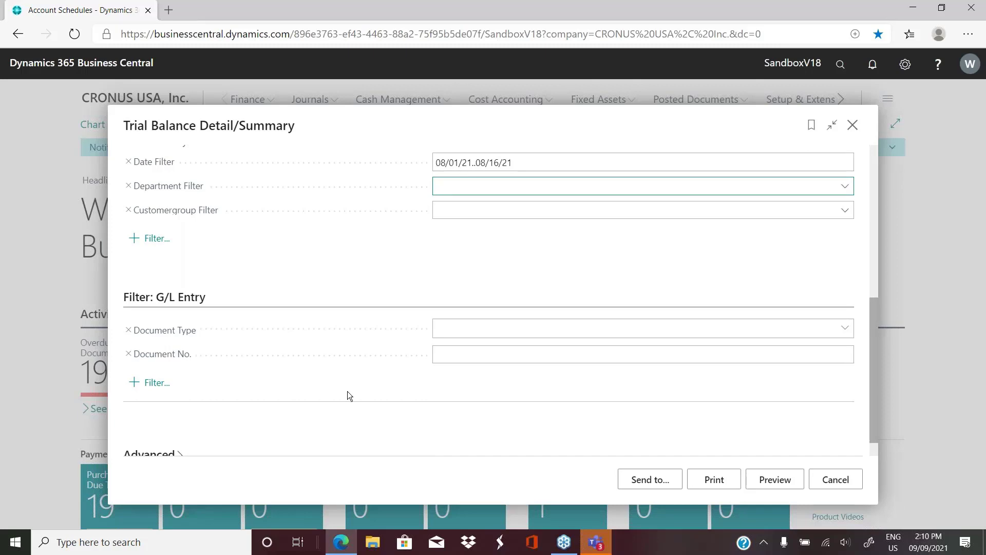
{"action": "scroll", "coordinate": [347, 390], "scroll_direction": "down", "scroll_amount": 1}
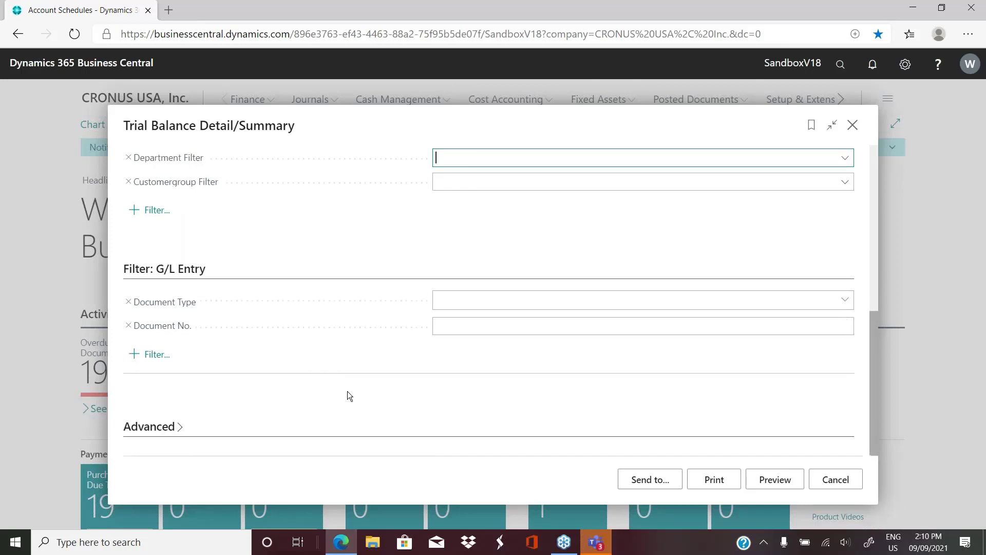
{"action": "left_click", "coordinate": [156, 354]}
{"action": "left_click", "coordinate": [367, 232]}
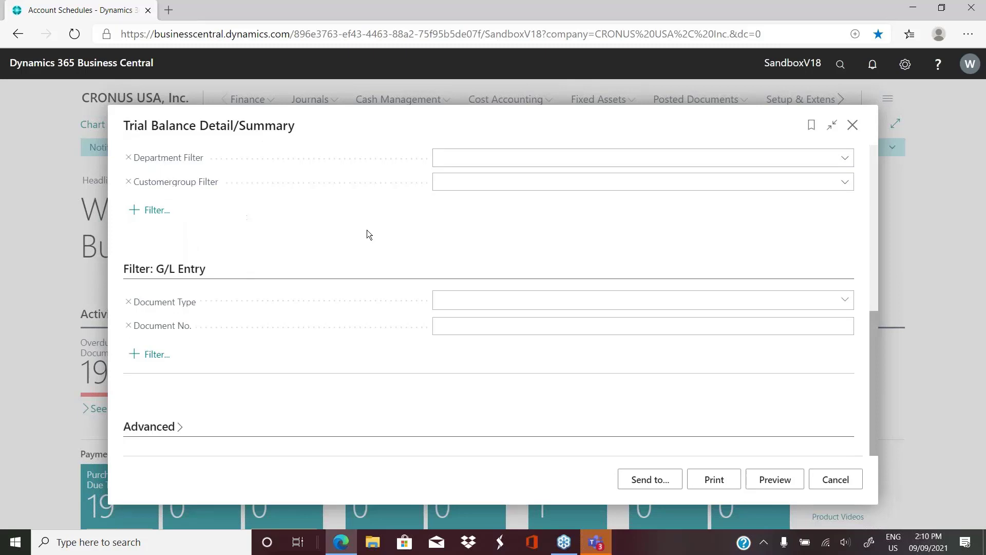
{"action": "left_click", "coordinate": [438, 301]}
{"action": "left_click", "coordinate": [152, 356]}
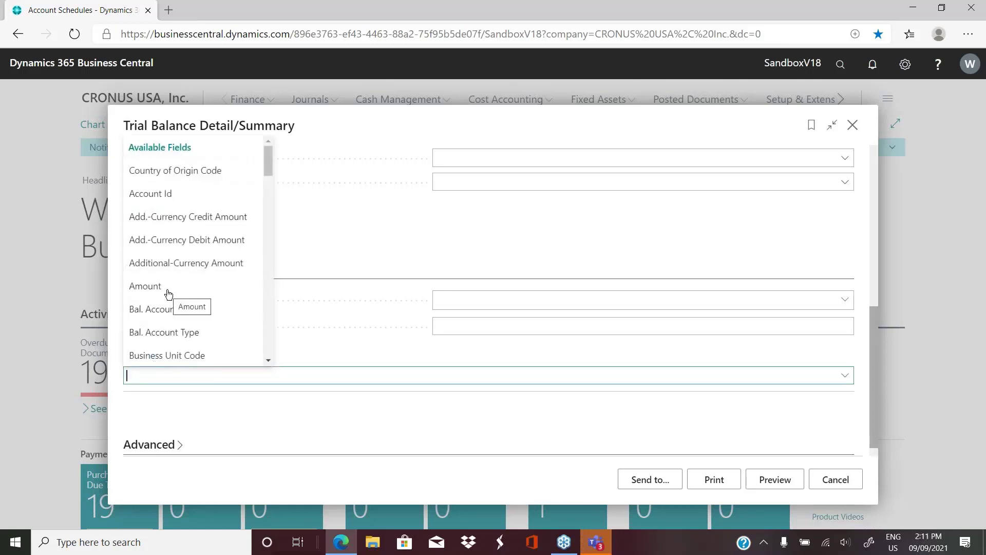
{"action": "left_click", "coordinate": [268, 360]}
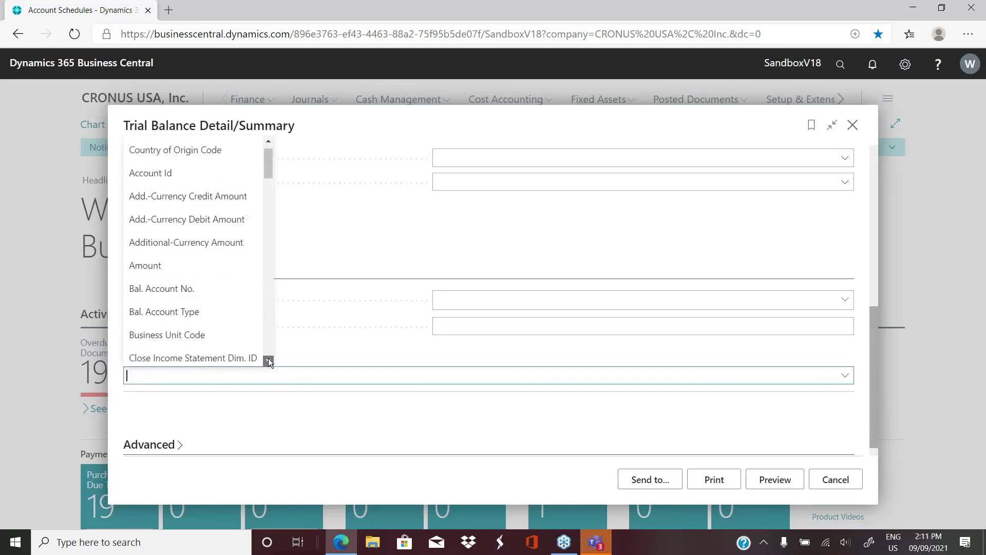
{"action": "scroll", "coordinate": [268, 360], "scroll_direction": "down", "scroll_amount": 3}
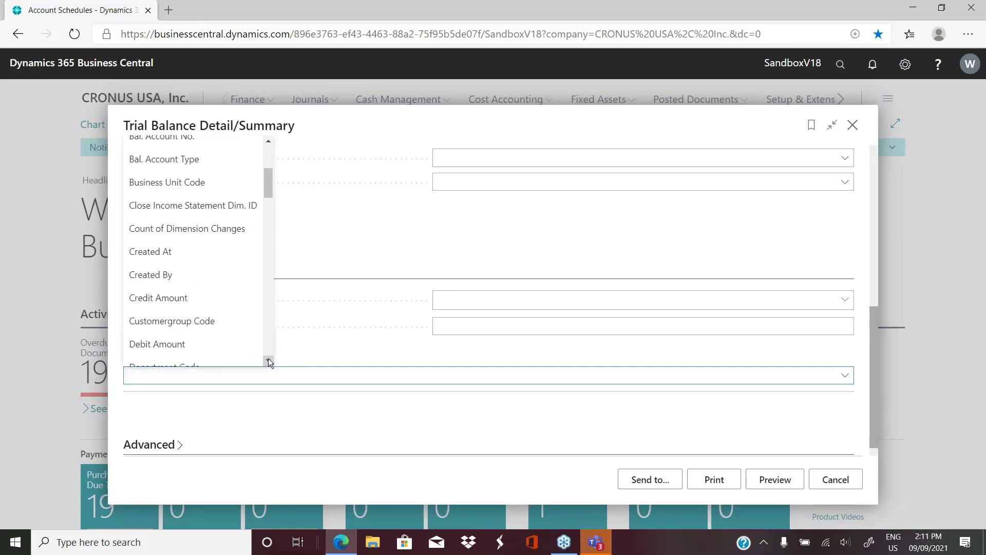
{"action": "left_click", "coordinate": [407, 259]}
{"action": "scroll", "coordinate": [876, 395], "scroll_direction": "up", "scroll_amount": 1}
{"action": "left_click_drag", "start_coordinate": [876, 395], "coordinate": [862, 247]}
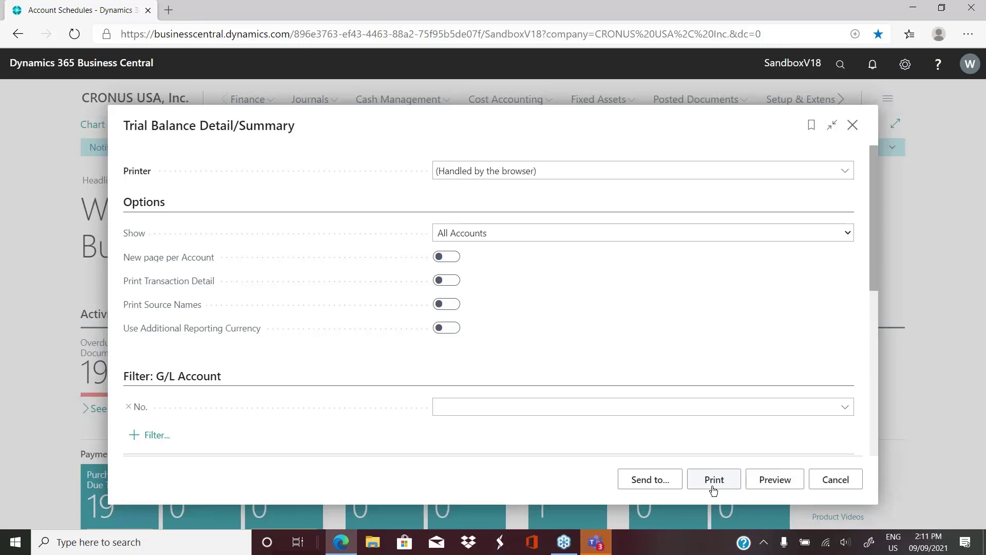
Review the Send to file type choices, then close the Trial Balance request page unsent.
{"action": "left_click", "coordinate": [650, 479]}
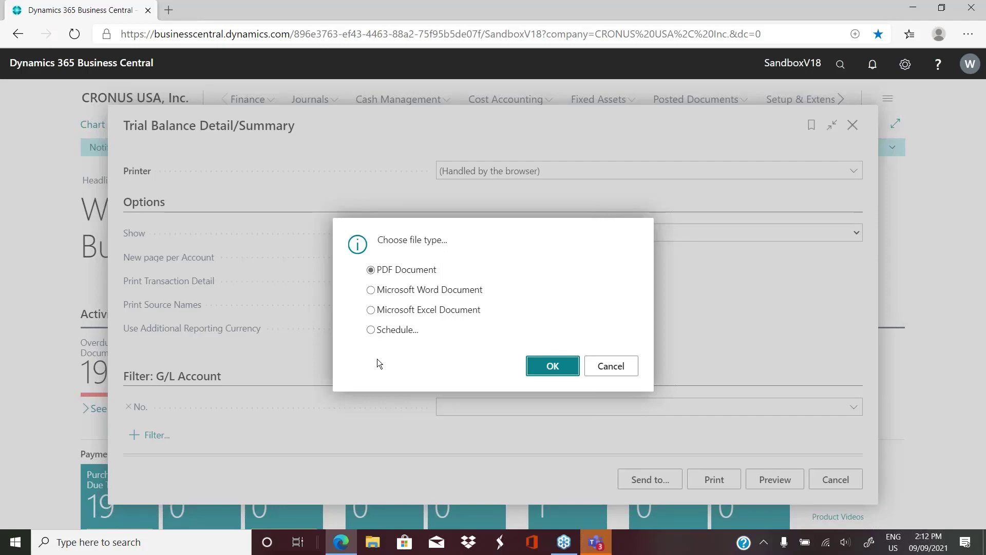
{"action": "left_click", "coordinate": [608, 372]}
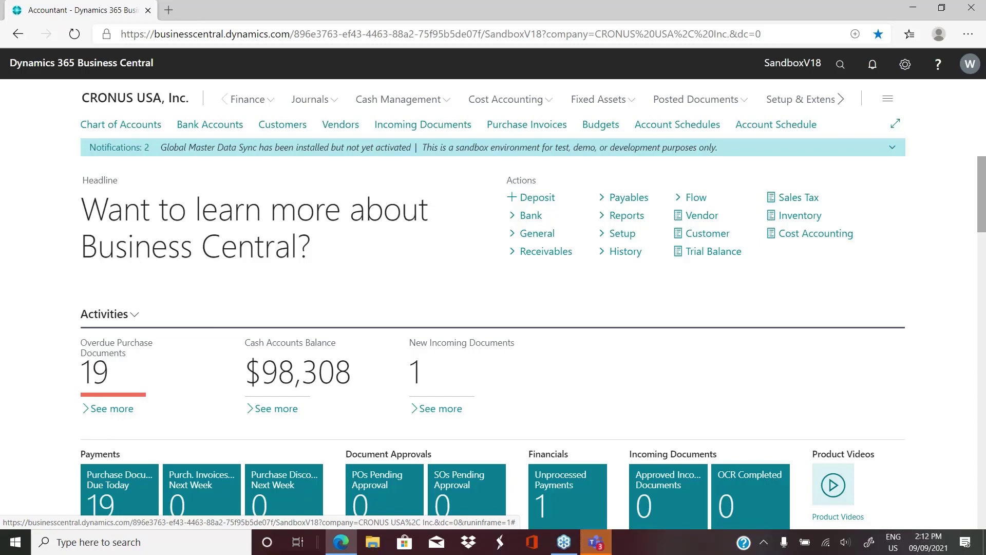
Search 'item cust' and open the Customer/Item Statistics report from all matching reports.
{"action": "left_click", "coordinate": [841, 65]}
{"action": "type", "text": "item "}
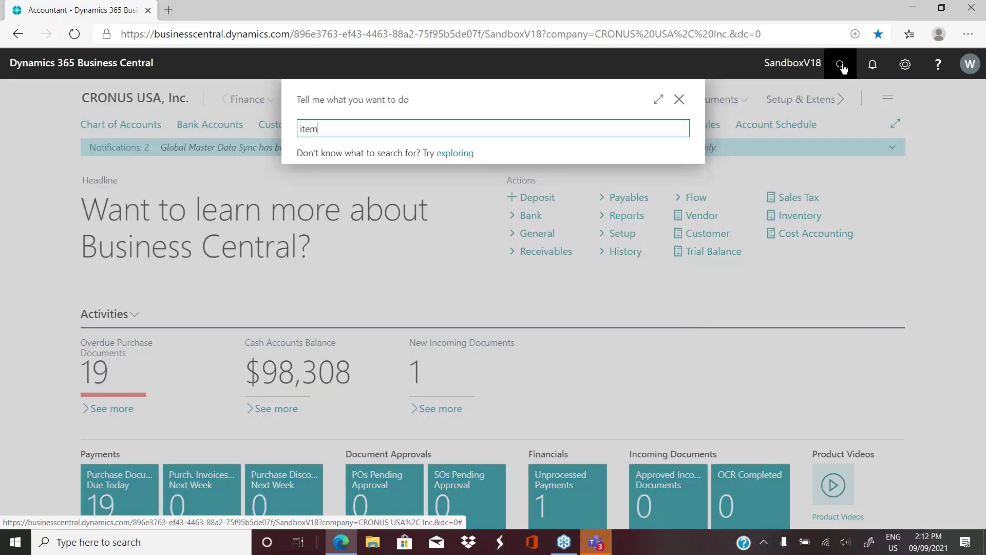
{"action": "type", "text": "cust"}
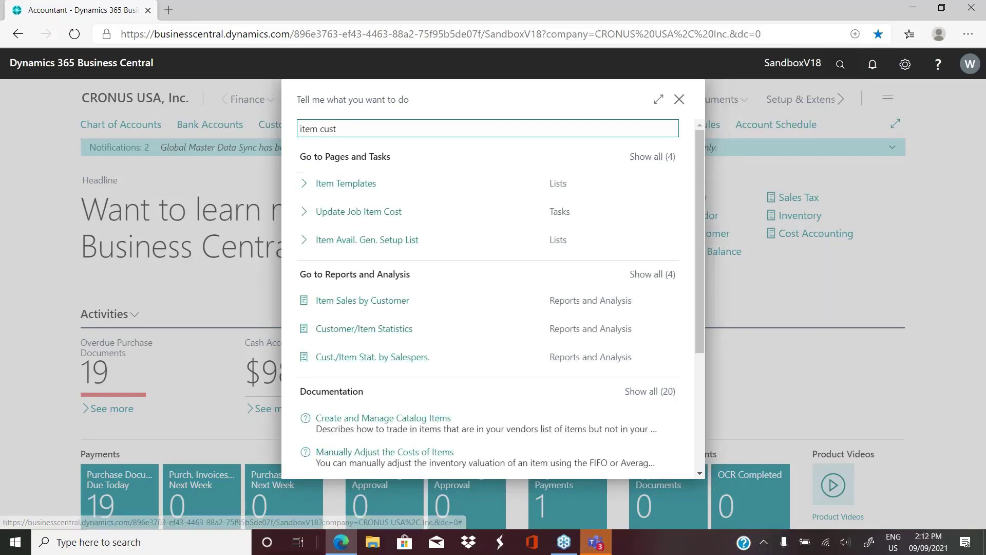
{"action": "left_click", "coordinate": [639, 275]}
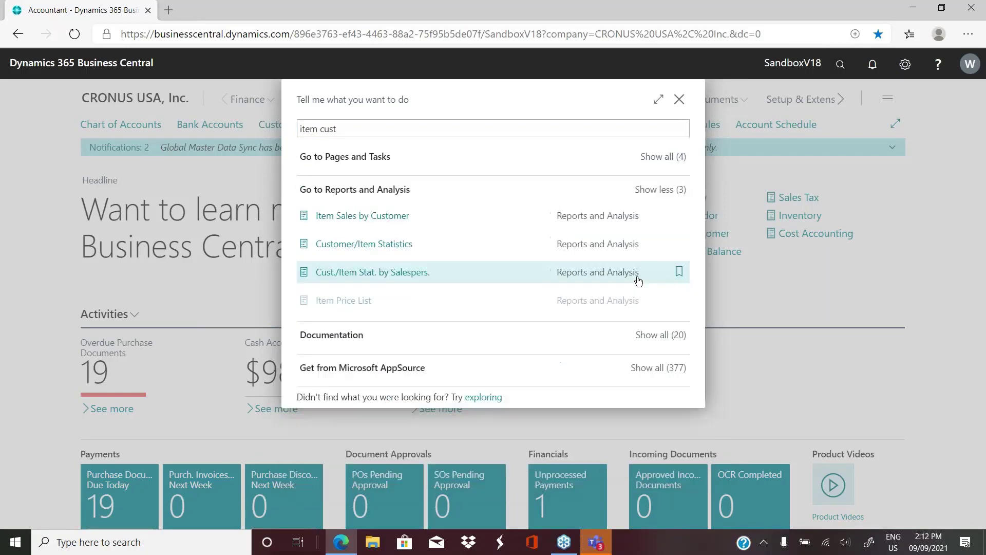
{"action": "left_click", "coordinate": [351, 245]}
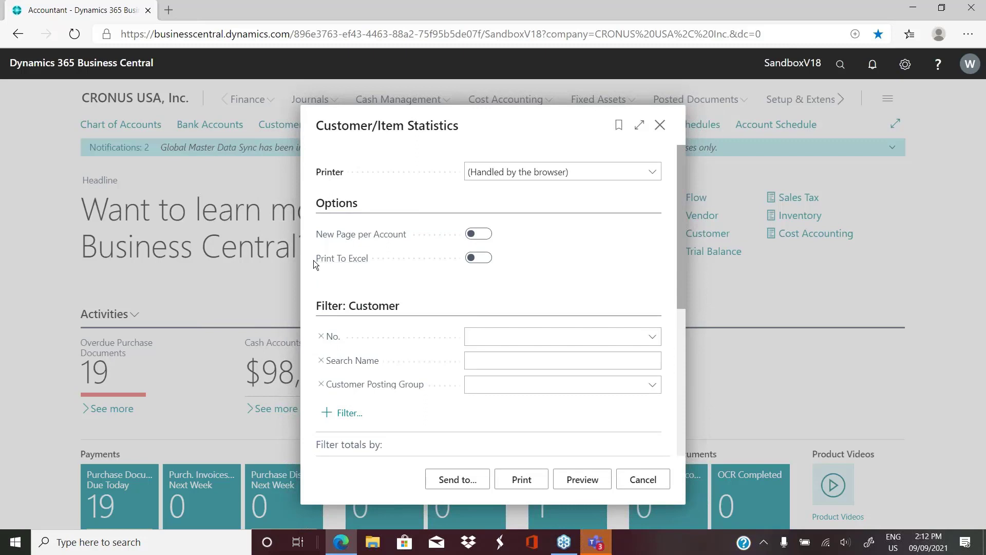
Check the Send to file types, then cancel and close the Customer/Item Statistics request page.
{"action": "mouse_move", "coordinate": [344, 265]}
{"action": "left_click", "coordinate": [459, 478]}
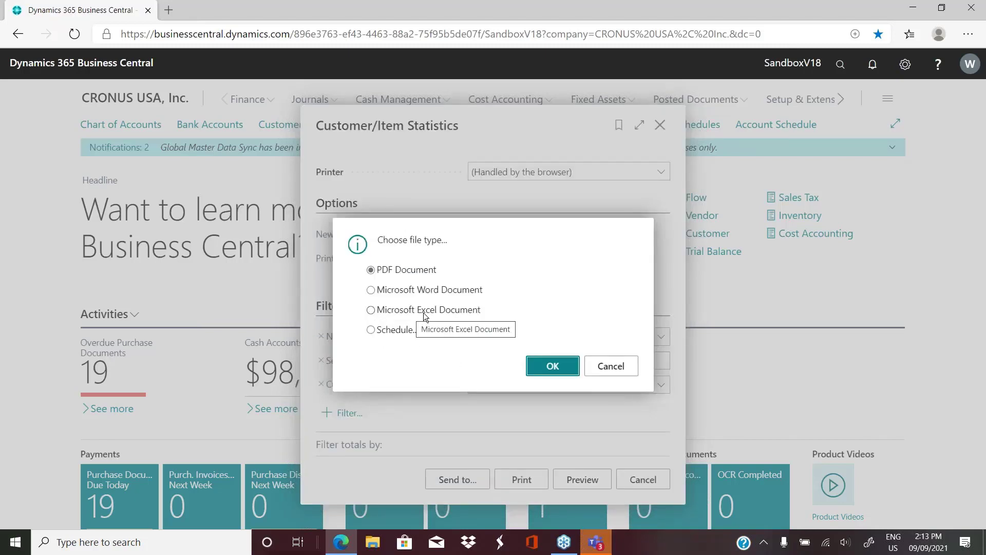
{"action": "left_click", "coordinate": [610, 369]}
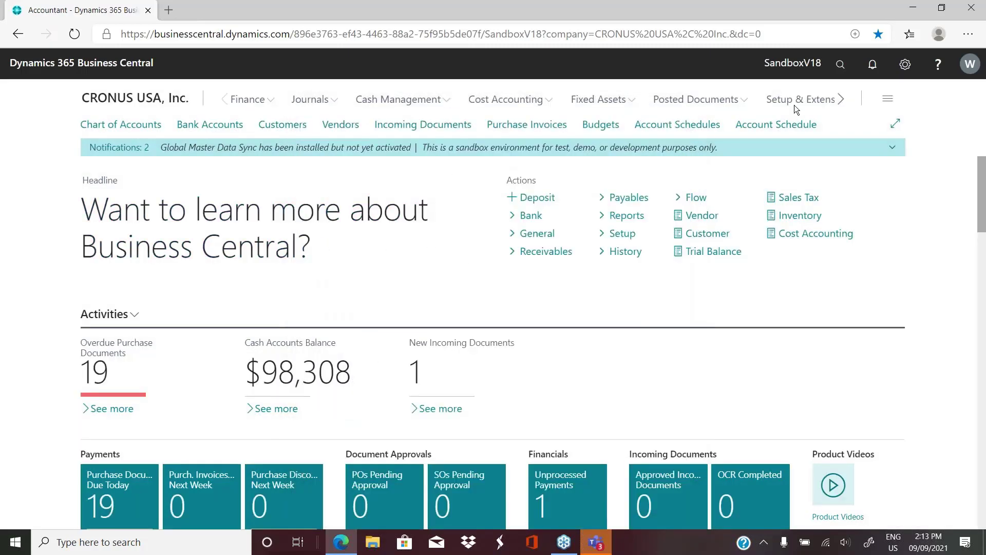
{"action": "left_click", "coordinate": [841, 64]}
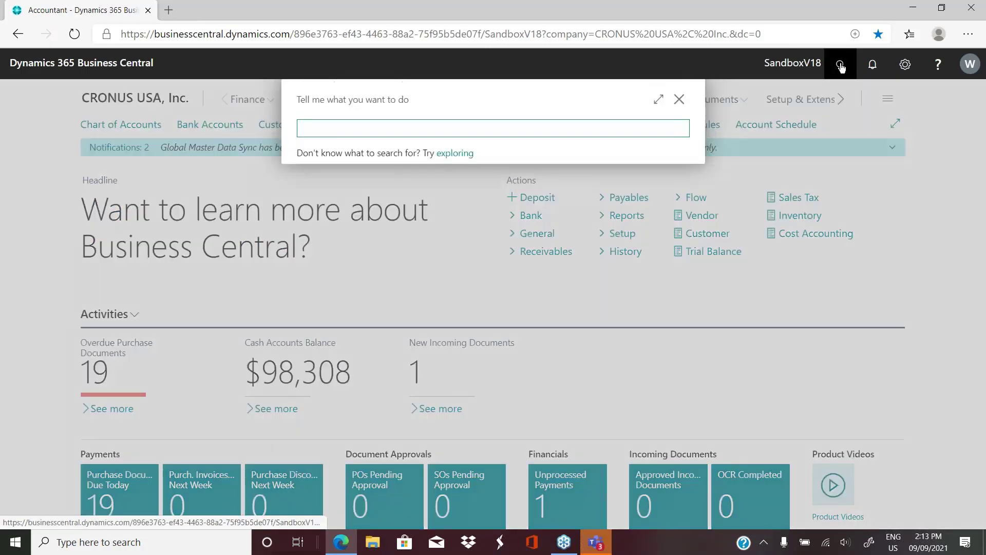
{"action": "type", "text": "cust itme"}
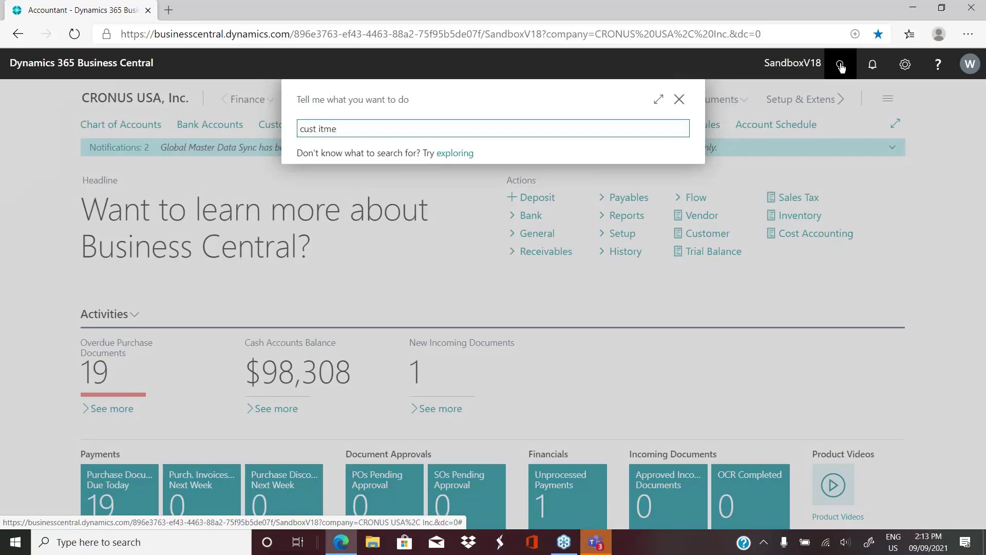
{"action": "key", "text": "BackSpace"}
{"action": "key", "text": "BackSpace"}
{"action": "type", "text": "em"}
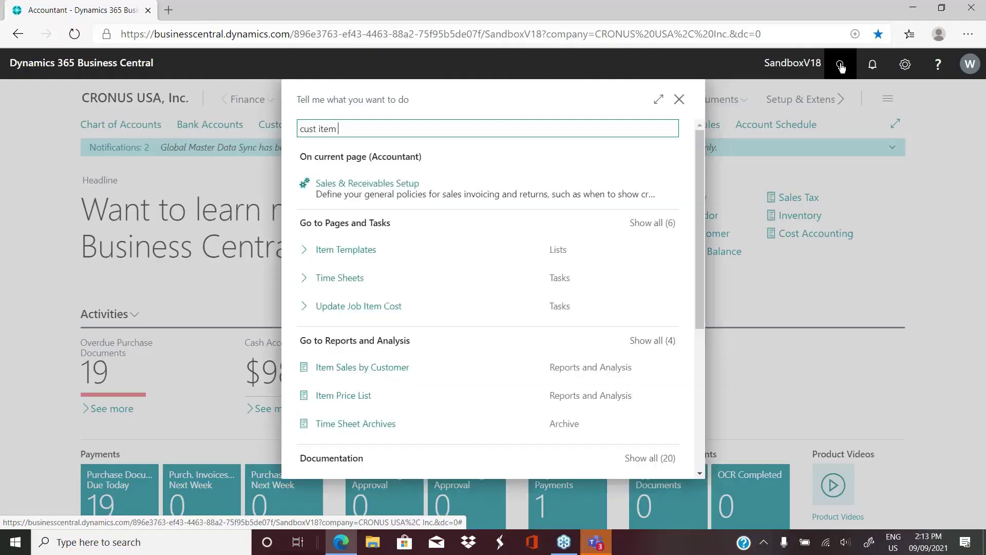
{"action": "type", "text": " s"}
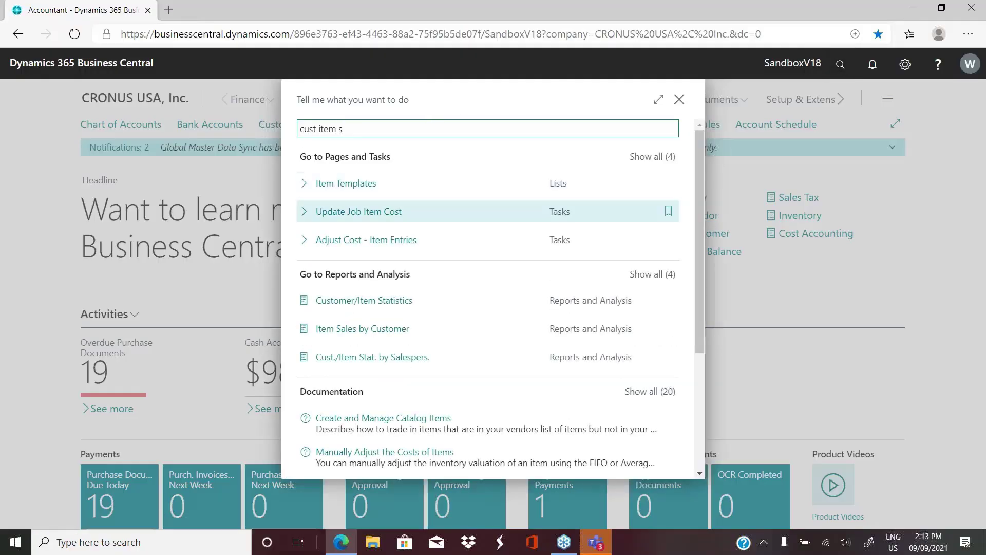
{"action": "left_click", "coordinate": [389, 307]}
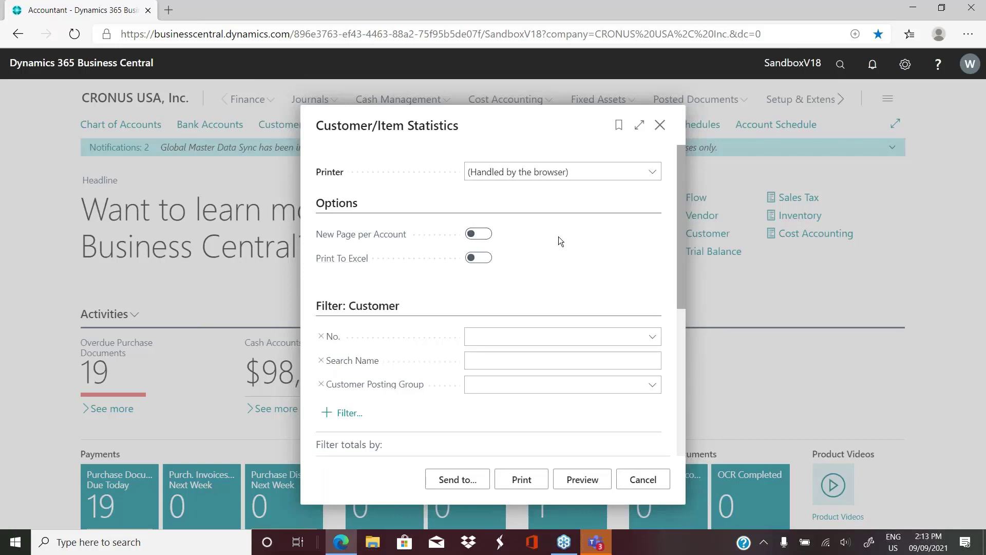
{"action": "left_click", "coordinate": [457, 479]}
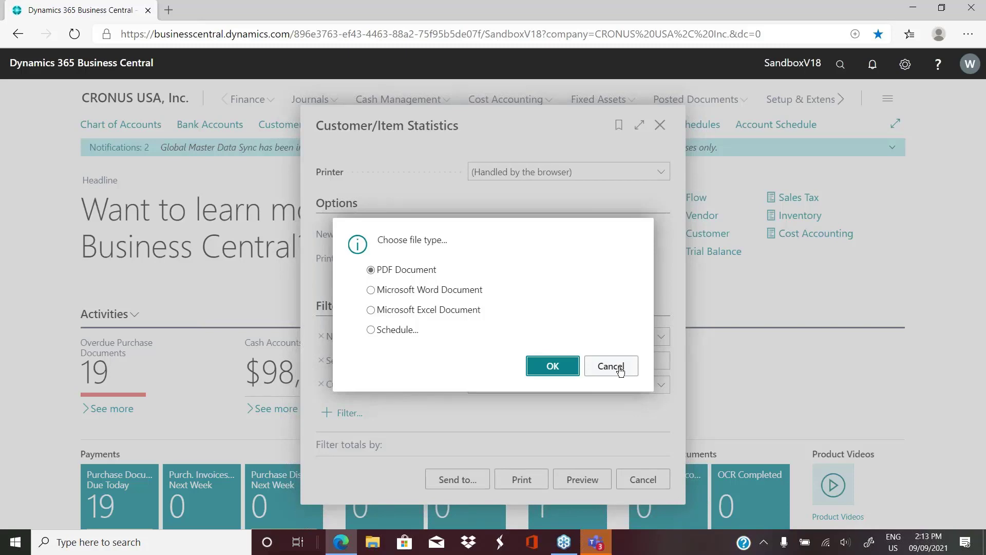
{"action": "left_click", "coordinate": [622, 368]}
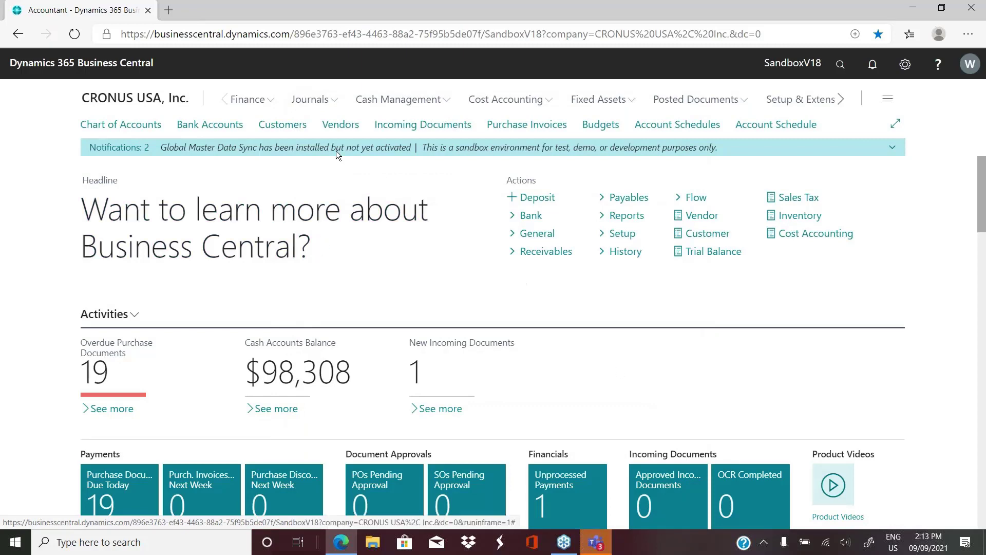
Go to the Customers list and search 'back' to list all 19 matching reports.
{"action": "left_click", "coordinate": [281, 128]}
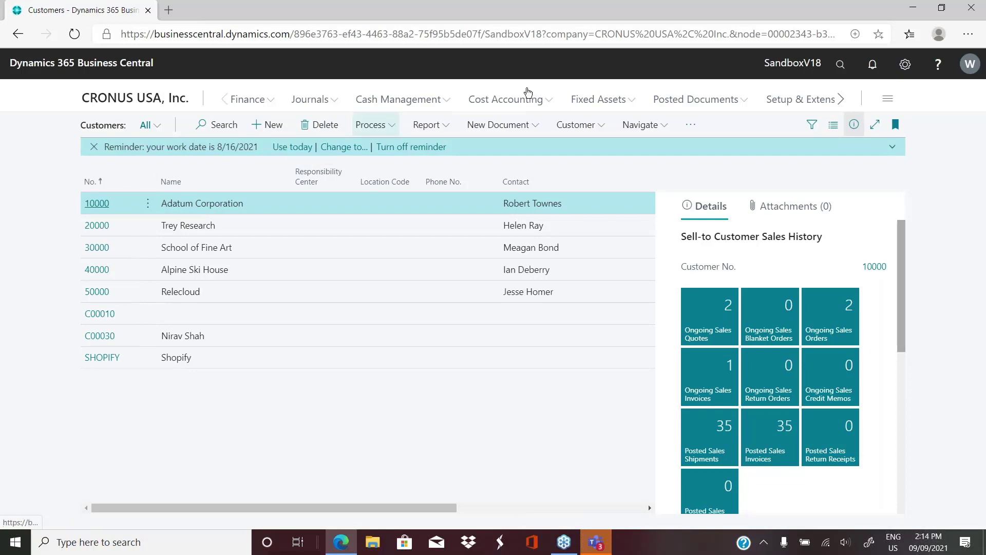
{"action": "left_click", "coordinate": [841, 66]}
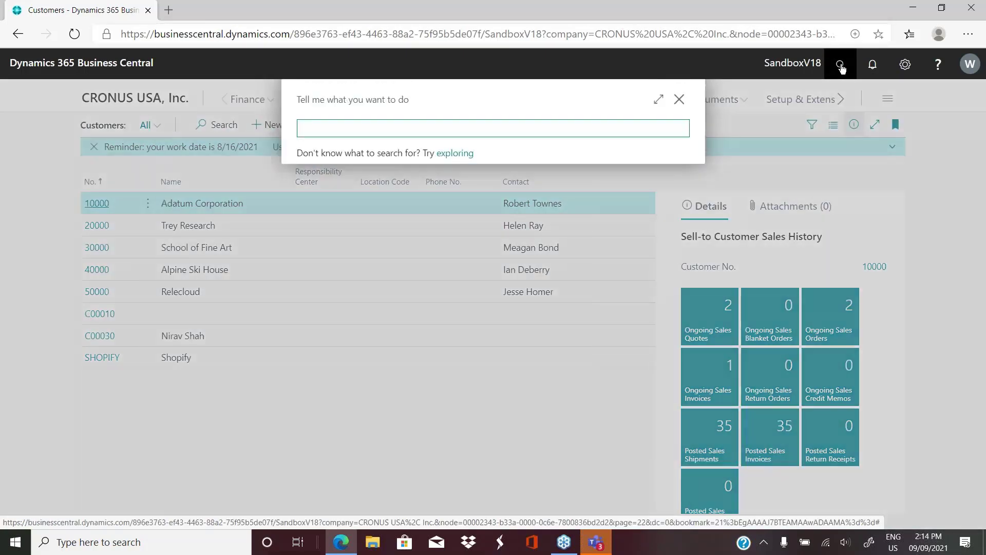
{"action": "type", "text": "back"}
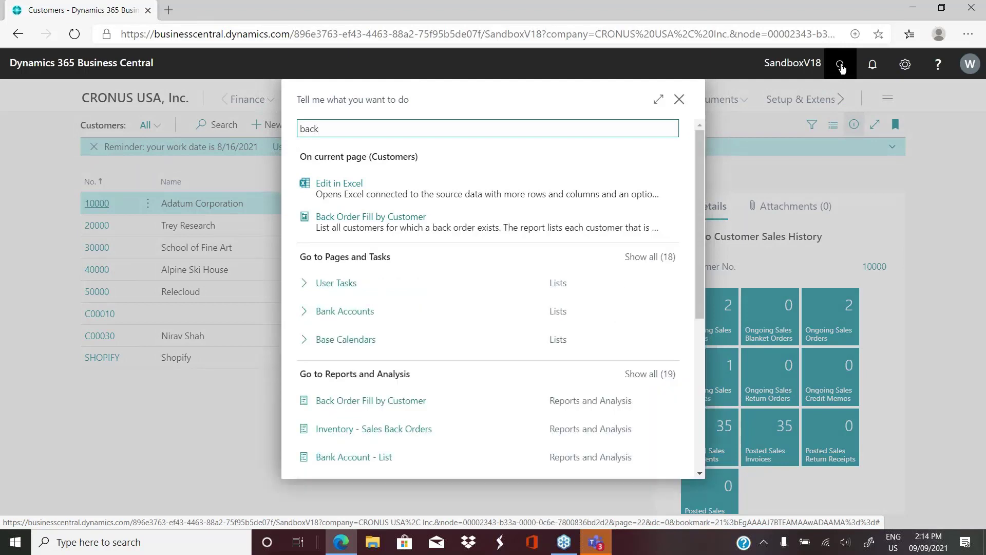
{"action": "left_click", "coordinate": [637, 375]}
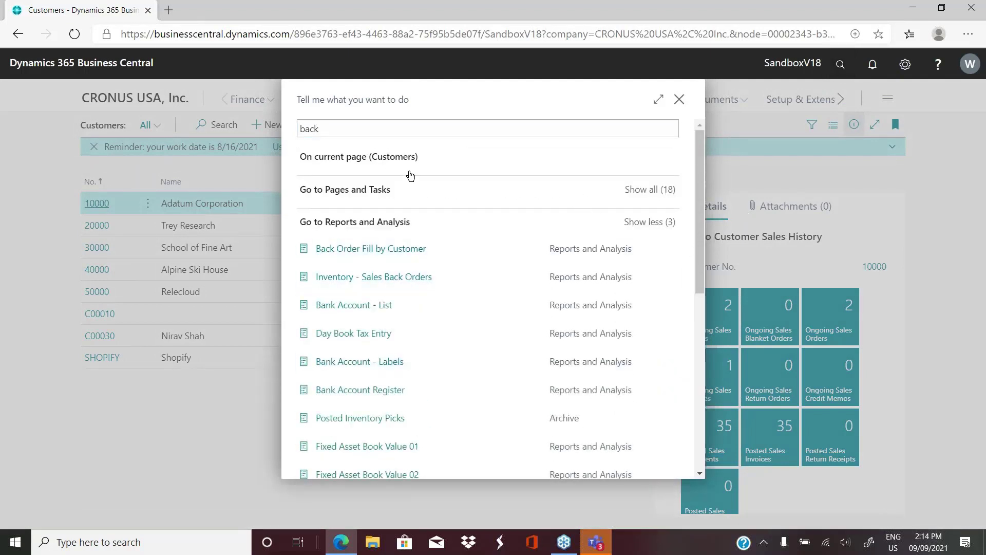
Open Inventory - Sales Back Orders, adding and then removing an empty item filter row.
{"action": "left_click", "coordinate": [382, 280]}
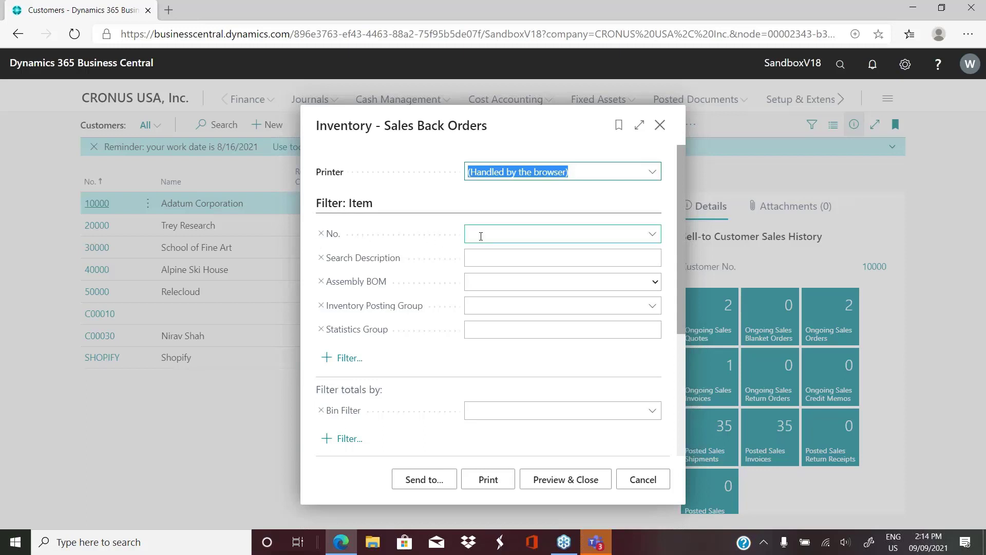
{"action": "left_click", "coordinate": [348, 359]}
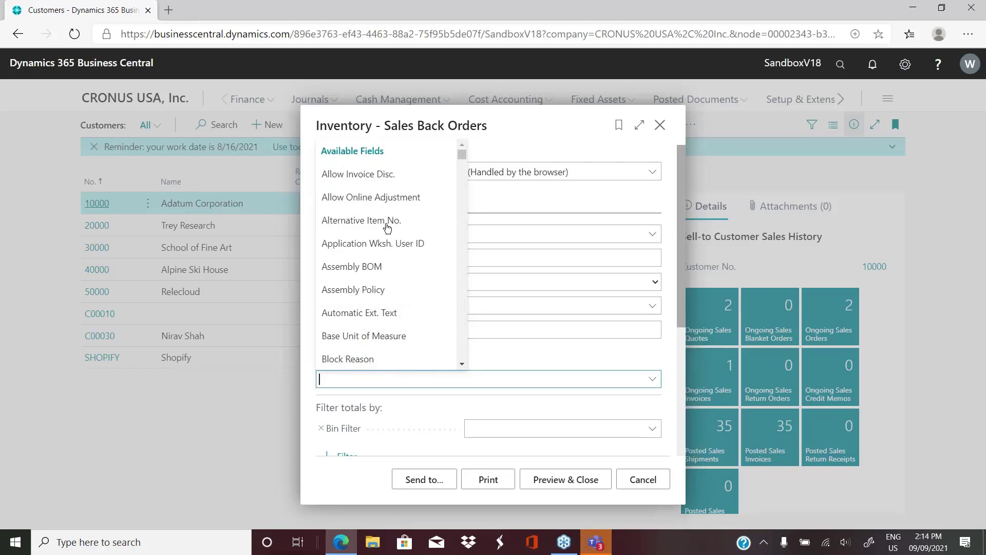
{"action": "scroll", "coordinate": [462, 364], "scroll_direction": "down", "scroll_amount": 2}
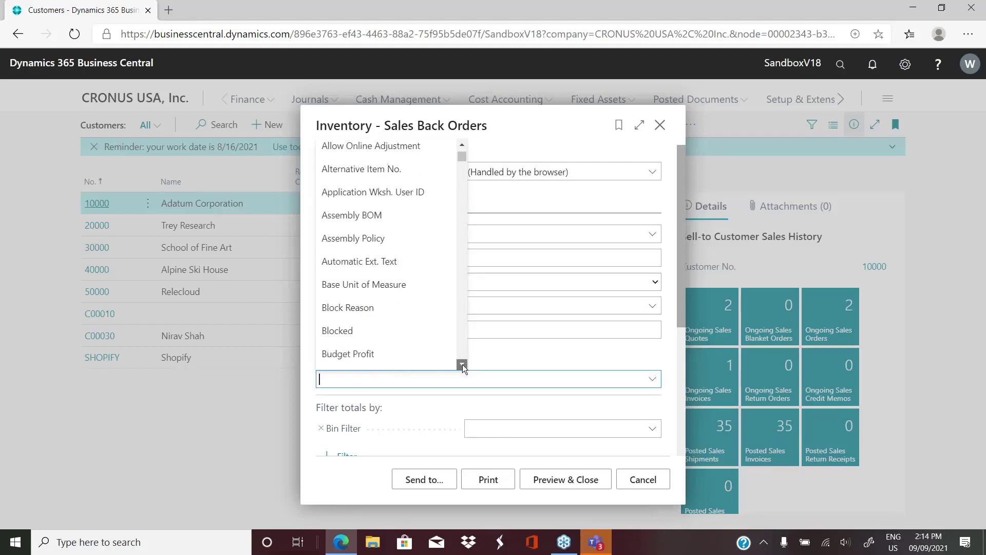
{"action": "left_click", "coordinate": [525, 352]}
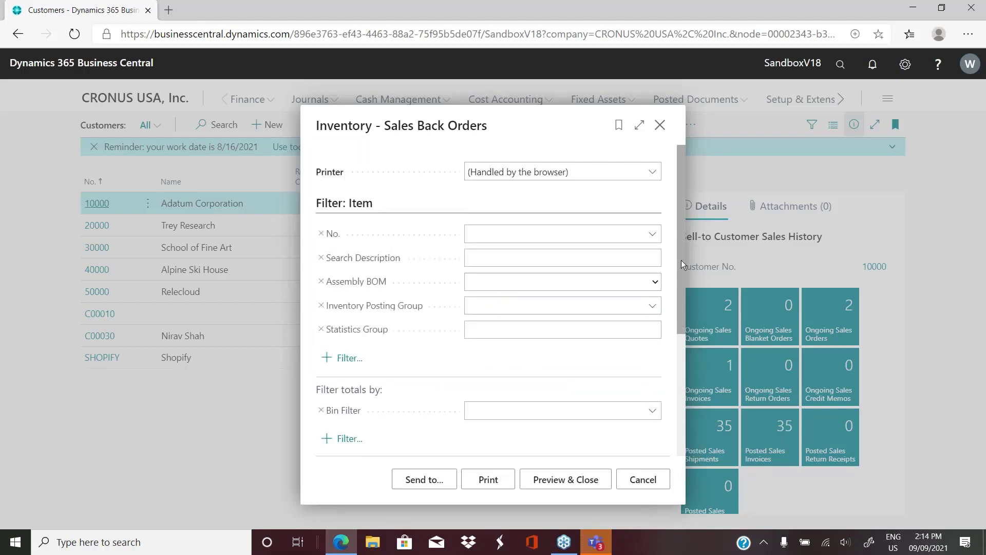
{"action": "left_click_drag", "start_coordinate": [680, 260], "coordinate": [684, 334]}
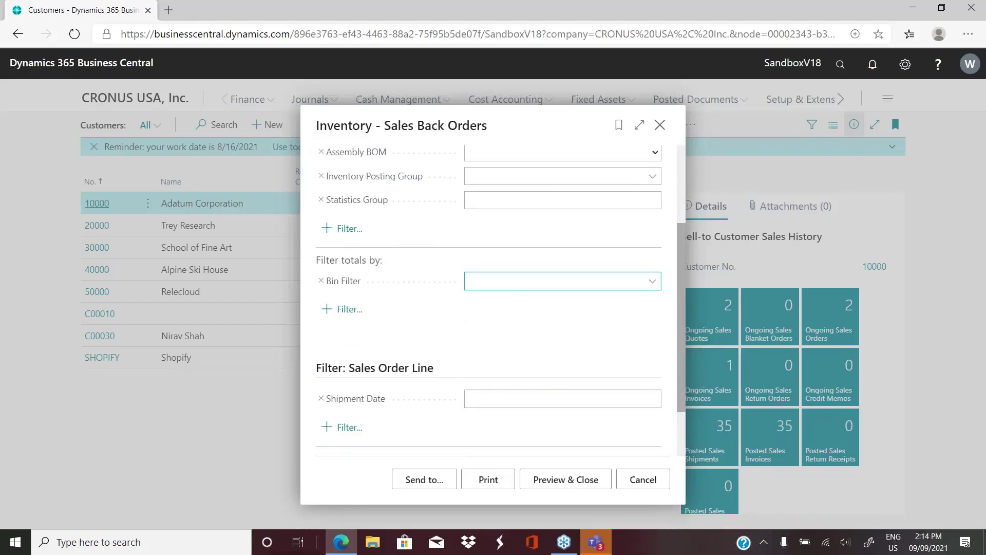
Add a Location Filter row under Filter totals by and browse its location lookup.
{"action": "left_click", "coordinate": [347, 309]}
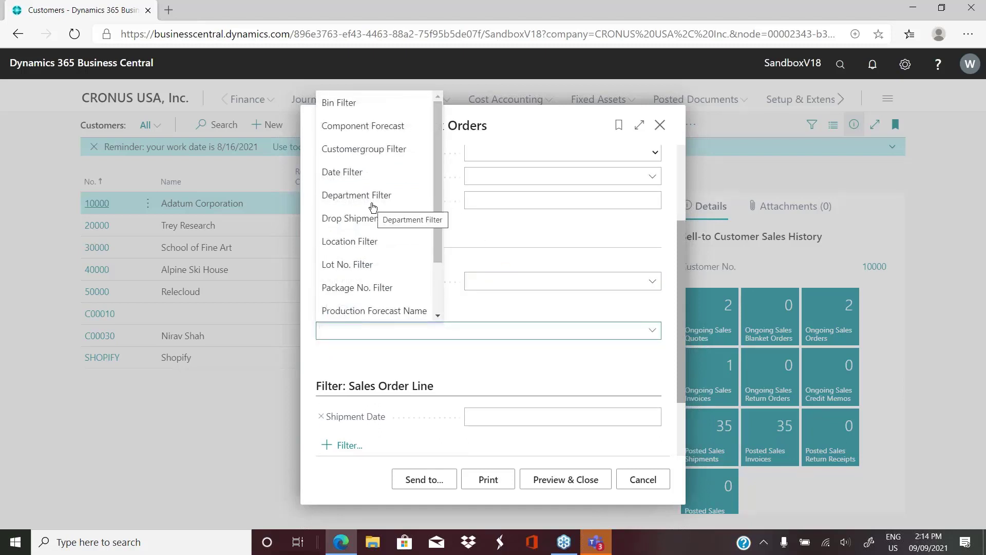
{"action": "left_click", "coordinate": [351, 248]}
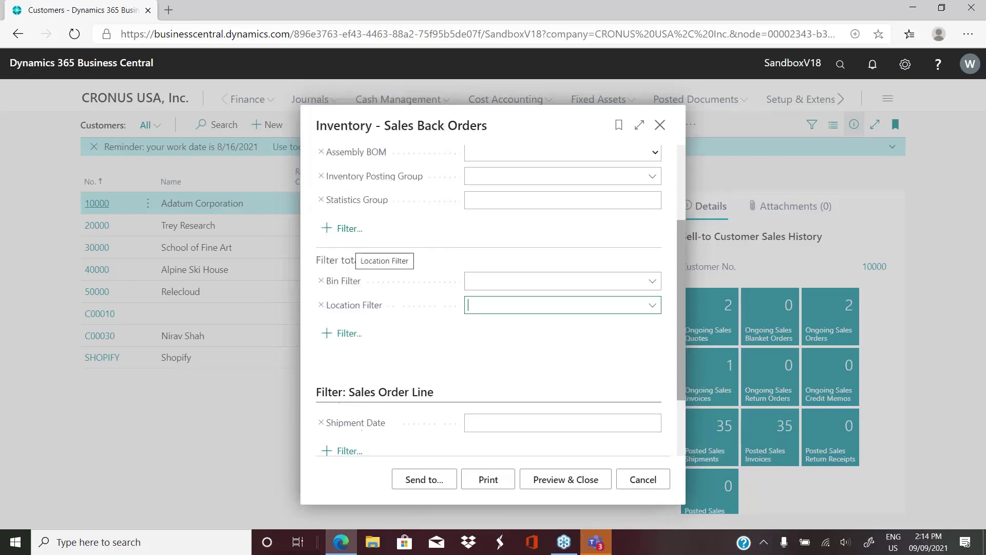
{"action": "left_click", "coordinate": [652, 307]}
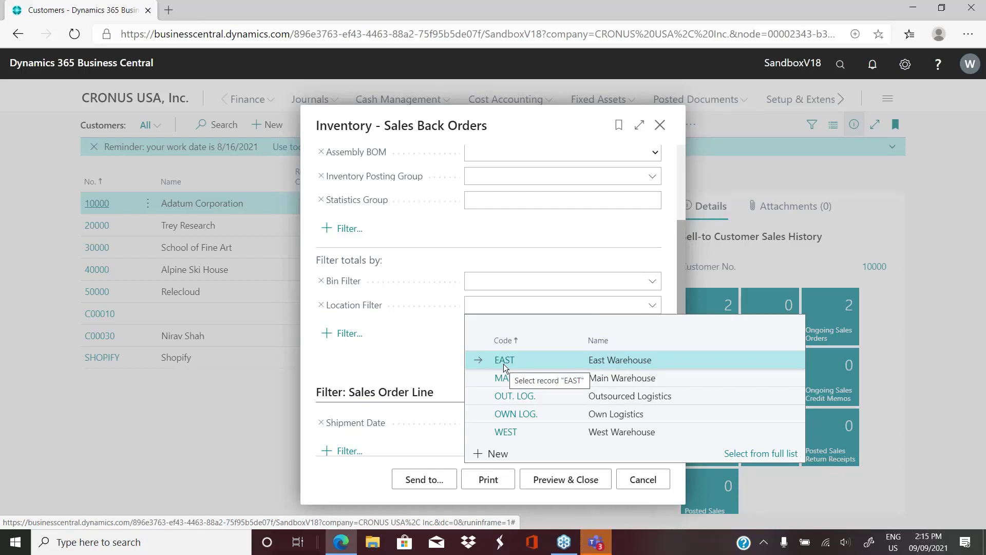
{"action": "left_click", "coordinate": [503, 364]}
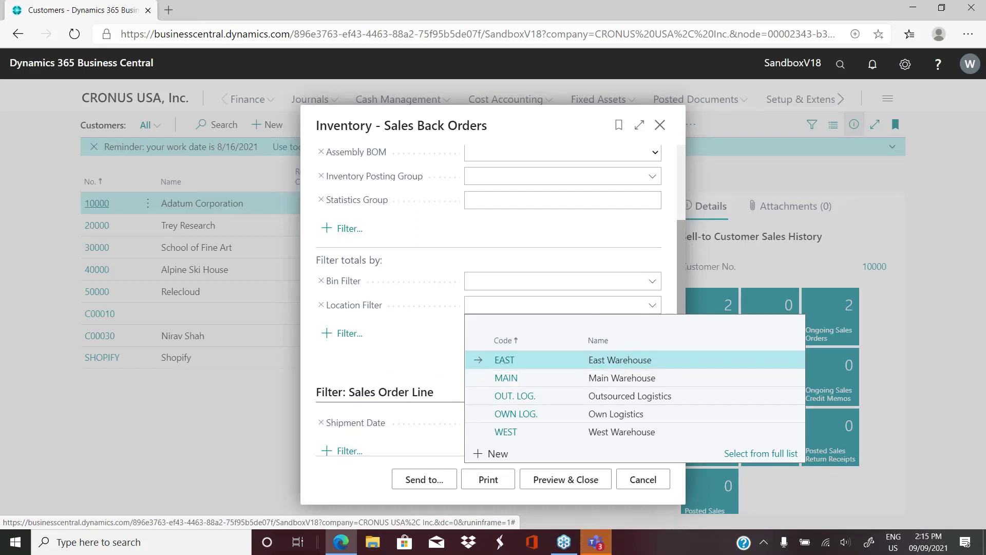
{"action": "scroll", "coordinate": [643, 365], "scroll_direction": "down", "scroll_amount": 2}
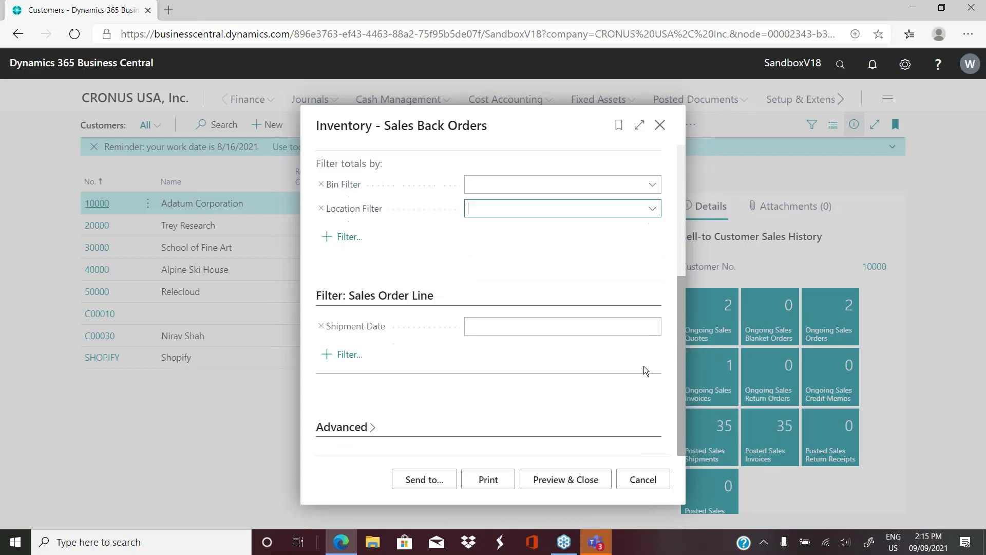
Review the Shipment Date and item No. filters, then close the Sales Back Orders request page.
{"action": "left_click", "coordinate": [475, 326]}
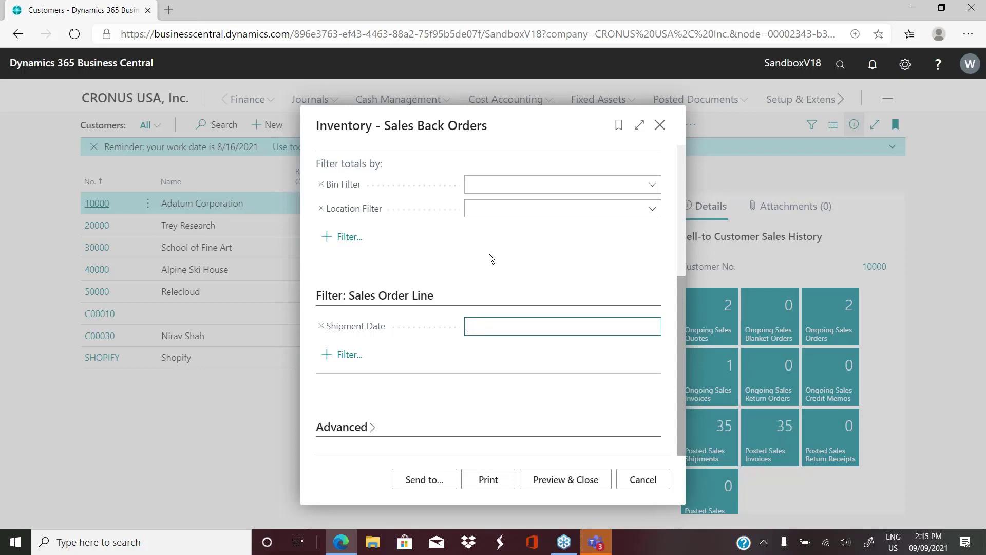
{"action": "left_click_drag", "start_coordinate": [682, 375], "coordinate": [676, 238]}
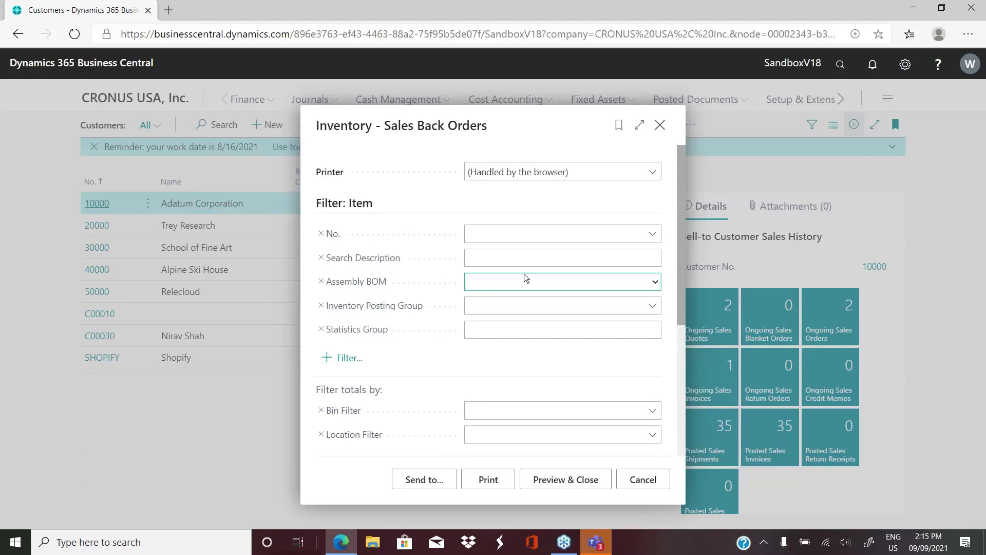
{"action": "left_click_drag", "start_coordinate": [683, 213], "coordinate": [688, 233]}
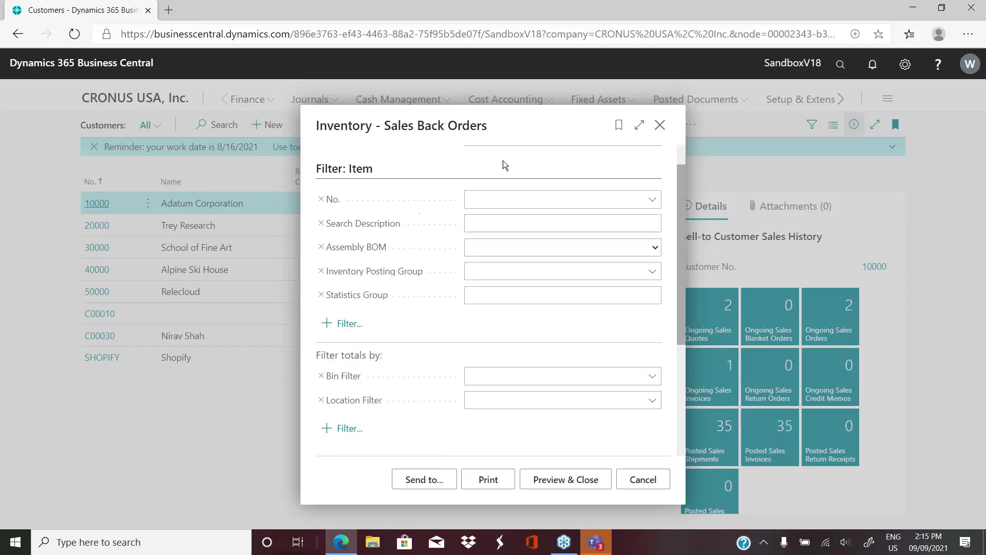
{"action": "left_click", "coordinate": [652, 202]}
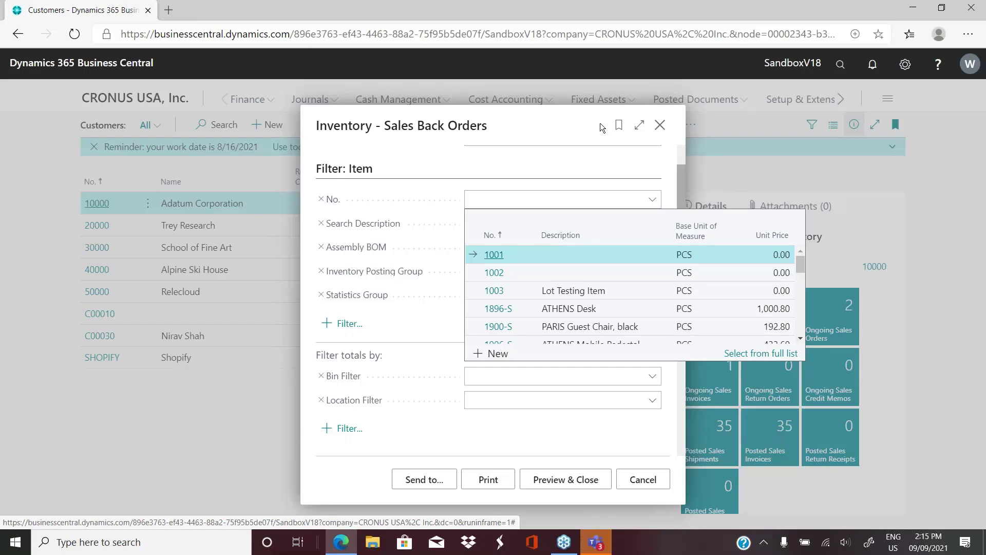
{"action": "left_click", "coordinate": [660, 125]}
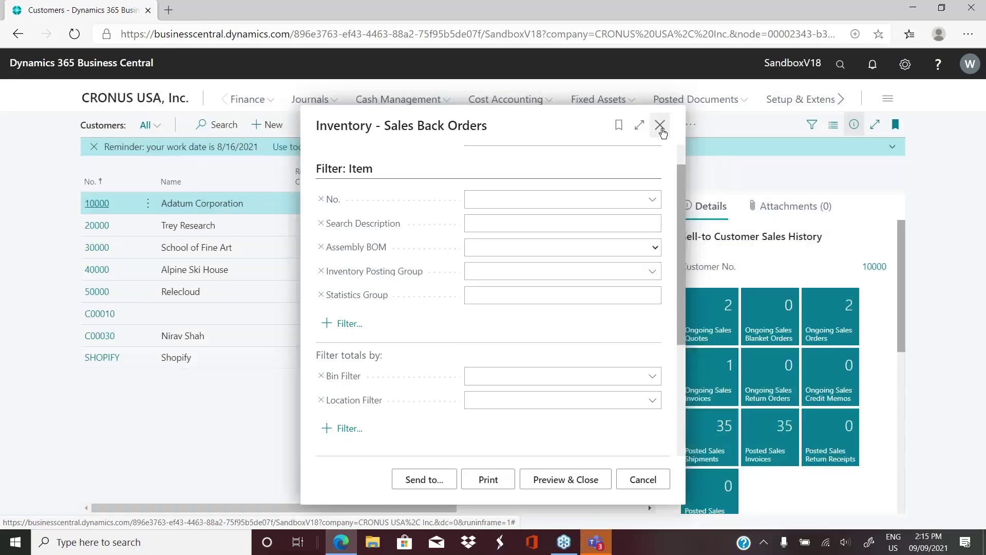
Search 'aged acc pay', open Aged Accounts Payable, and widen its request page.
{"action": "left_click", "coordinate": [840, 71]}
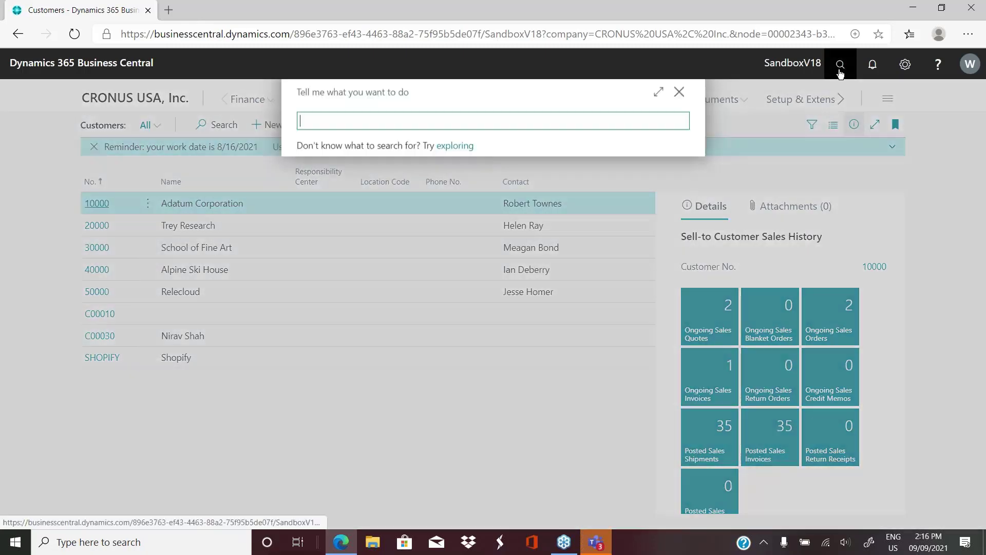
{"action": "type", "text": "aged acc pay"}
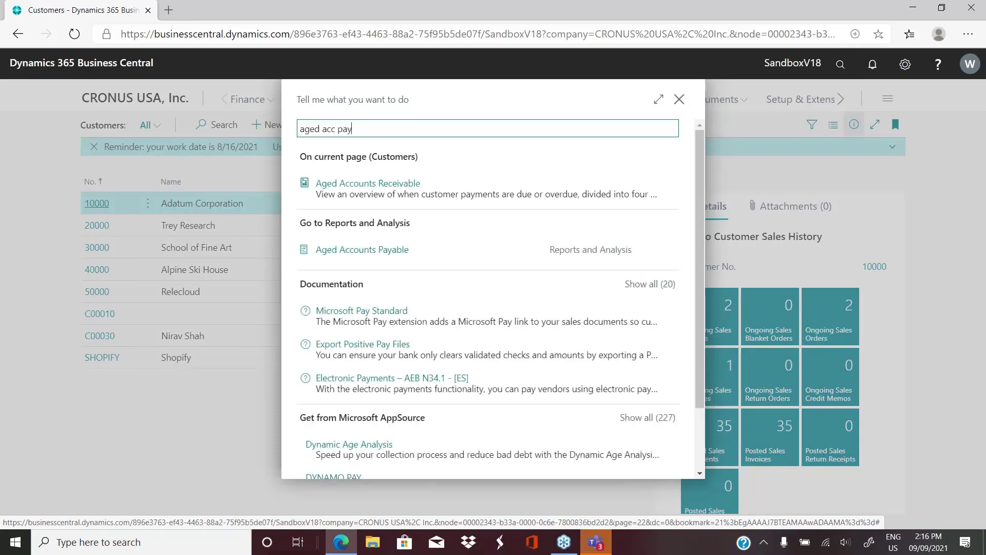
{"action": "left_click", "coordinate": [354, 250]}
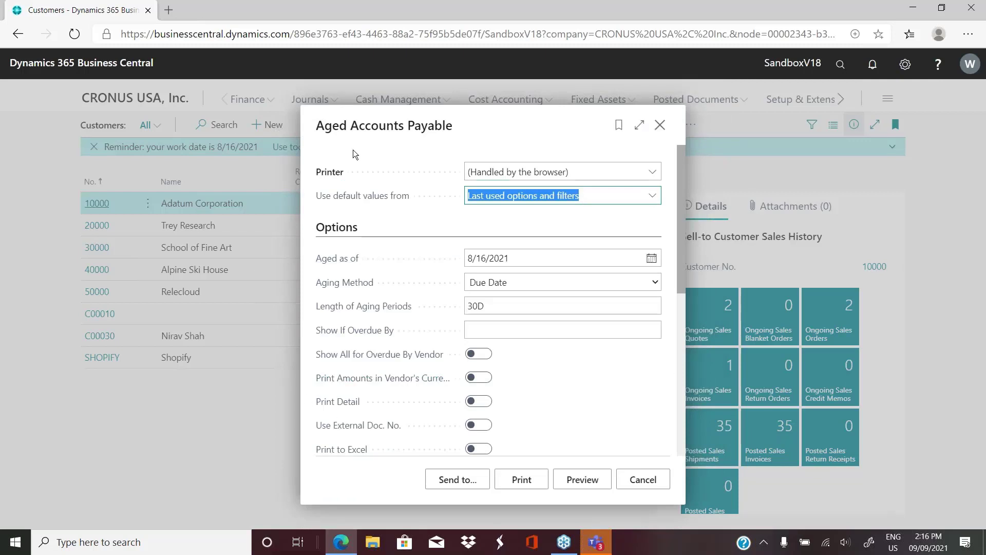
{"action": "left_click", "coordinate": [640, 125]}
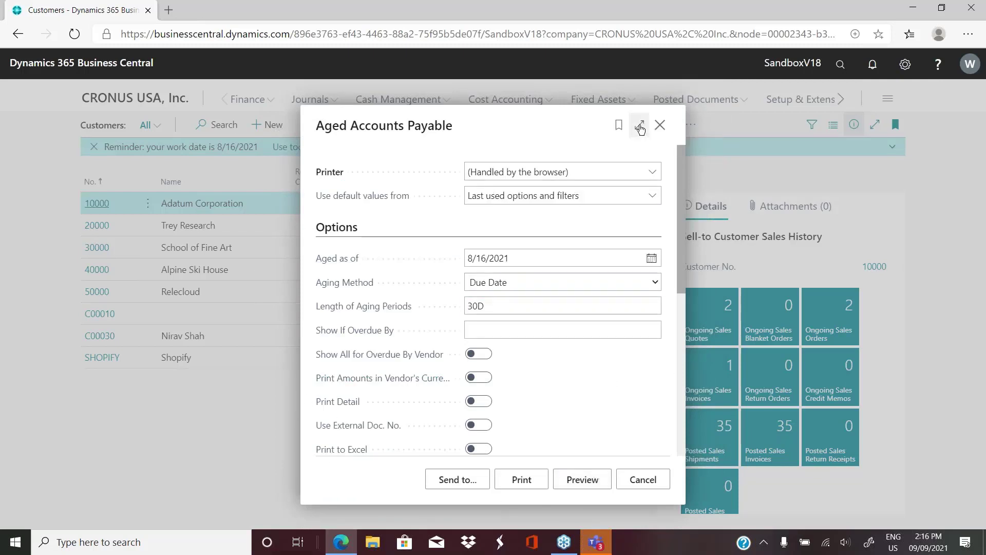
{"action": "left_click", "coordinate": [639, 125]}
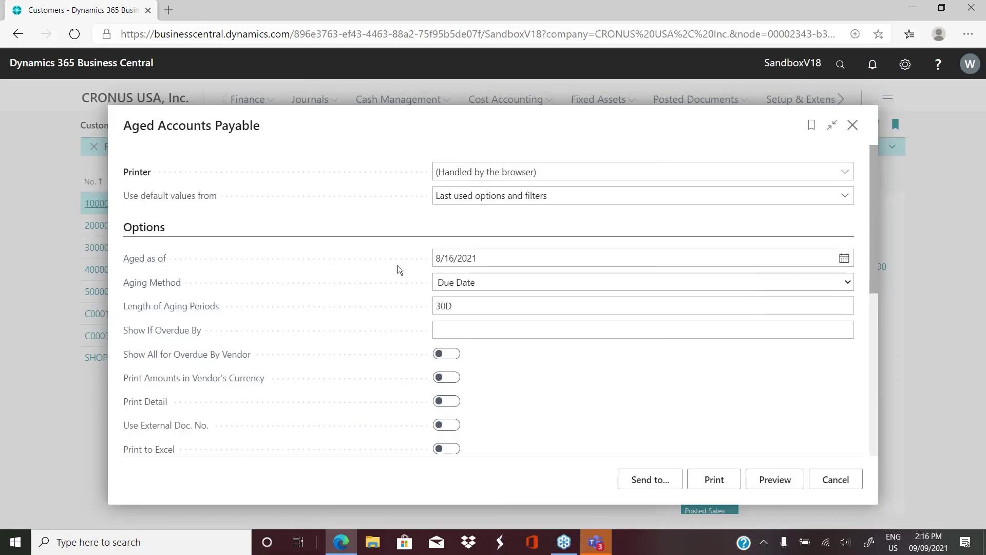
Keep aging as of 8/16/2021 by Due Date and preview the Aged Accounts Payable report.
{"action": "left_click", "coordinate": [493, 258]}
{"action": "left_click", "coordinate": [493, 258]}
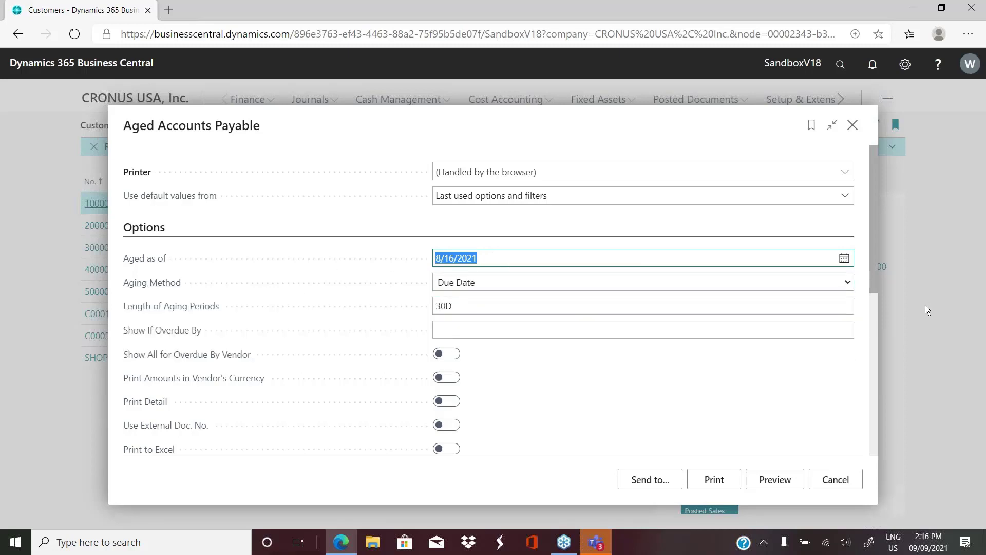
{"action": "left_click", "coordinate": [848, 283]}
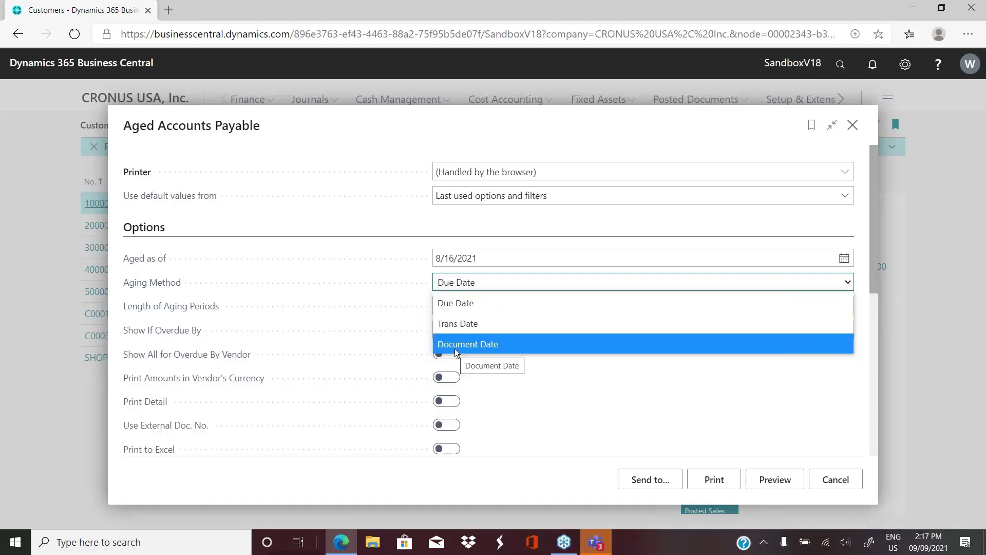
{"action": "left_click", "coordinate": [559, 417]}
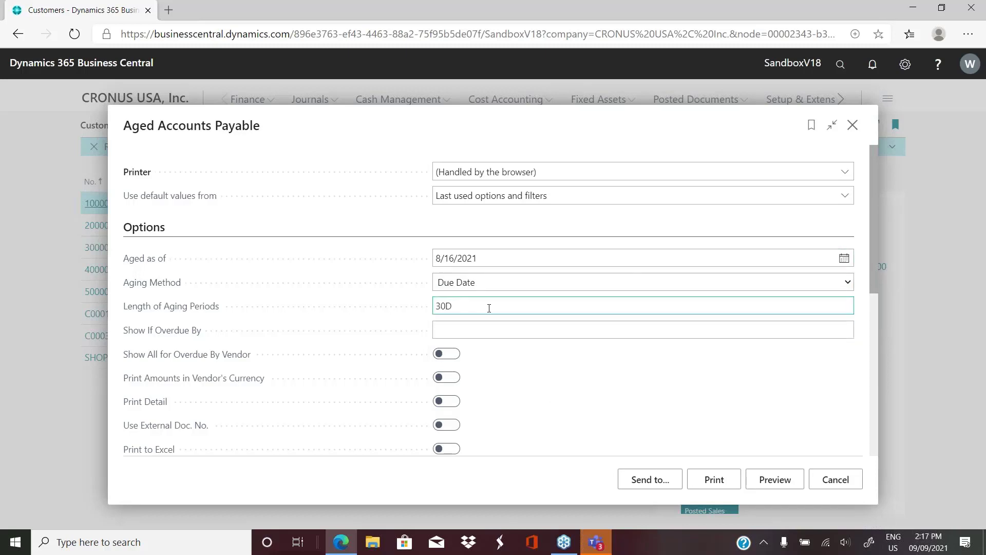
{"action": "left_click", "coordinate": [770, 482]}
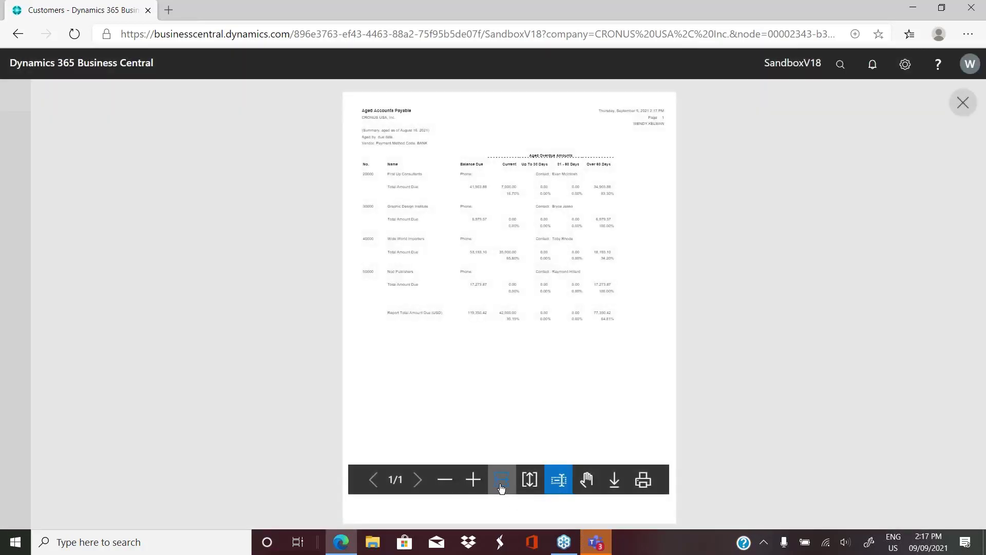
Fit the Aged Accounts Payable preview to page width, then close the preview.
{"action": "left_click", "coordinate": [497, 485]}
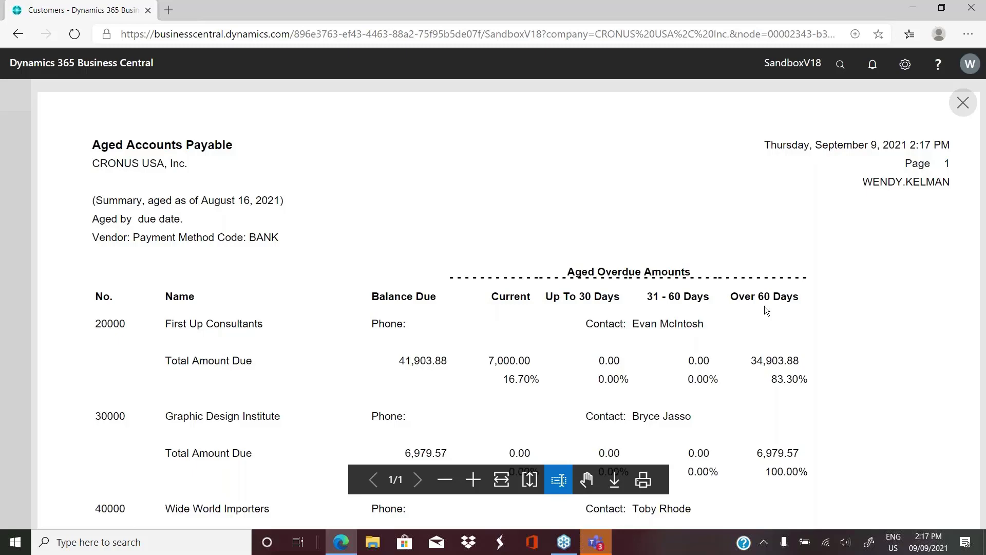
{"action": "left_click", "coordinate": [962, 104]}
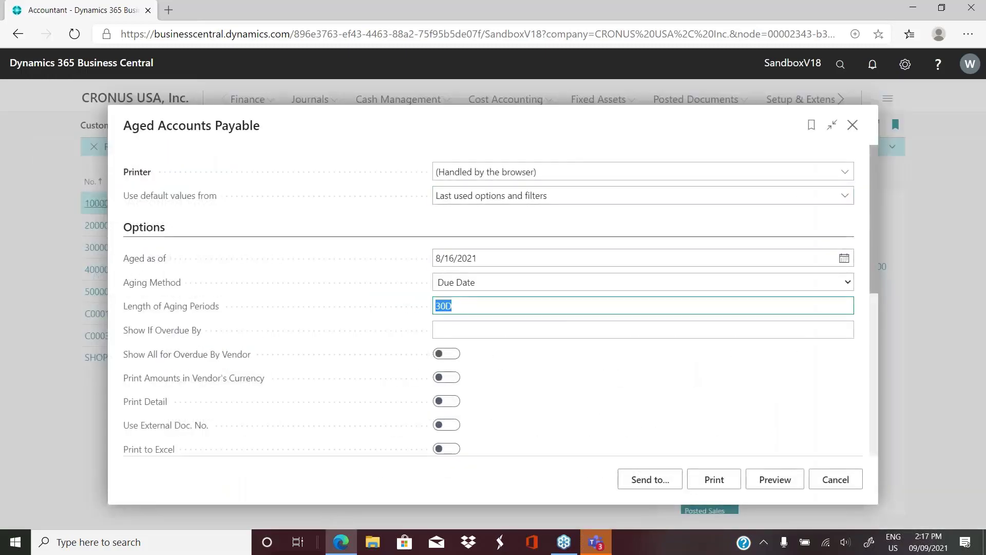
Set Length of Aging Periods to 60D and preview the report fitted to width.
{"action": "type", "text": "60D"}
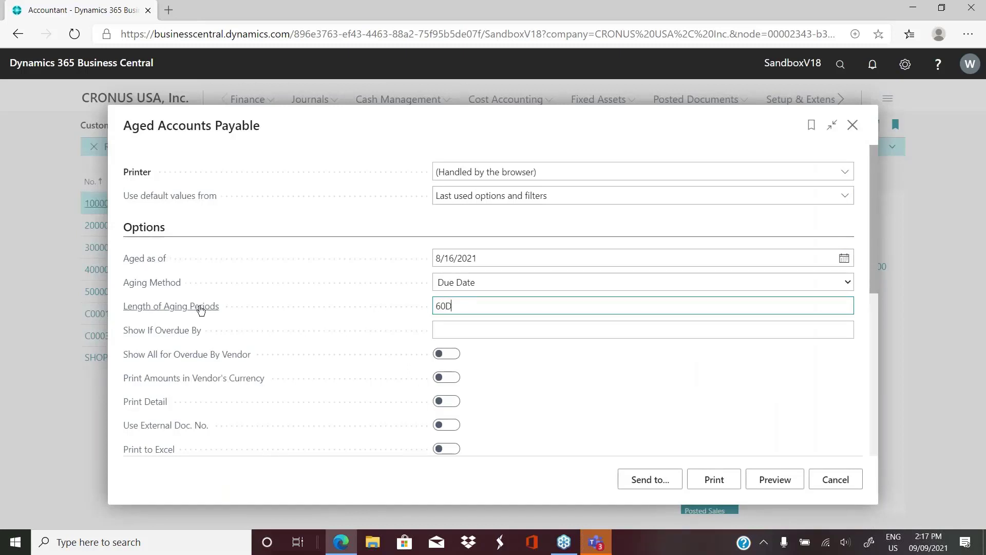
{"action": "left_click", "coordinate": [547, 395]}
{"action": "left_click", "coordinate": [775, 479]}
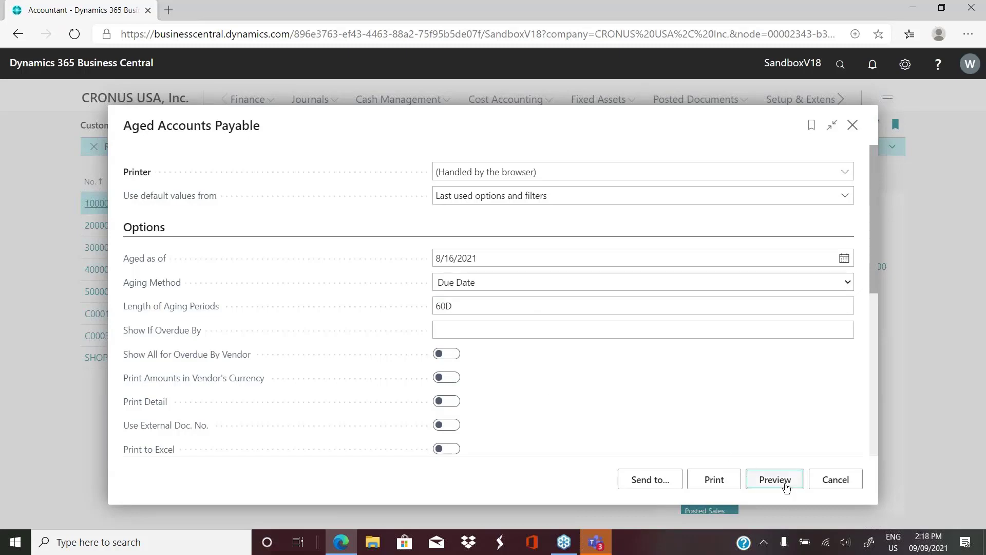
{"action": "left_click", "coordinate": [501, 482]}
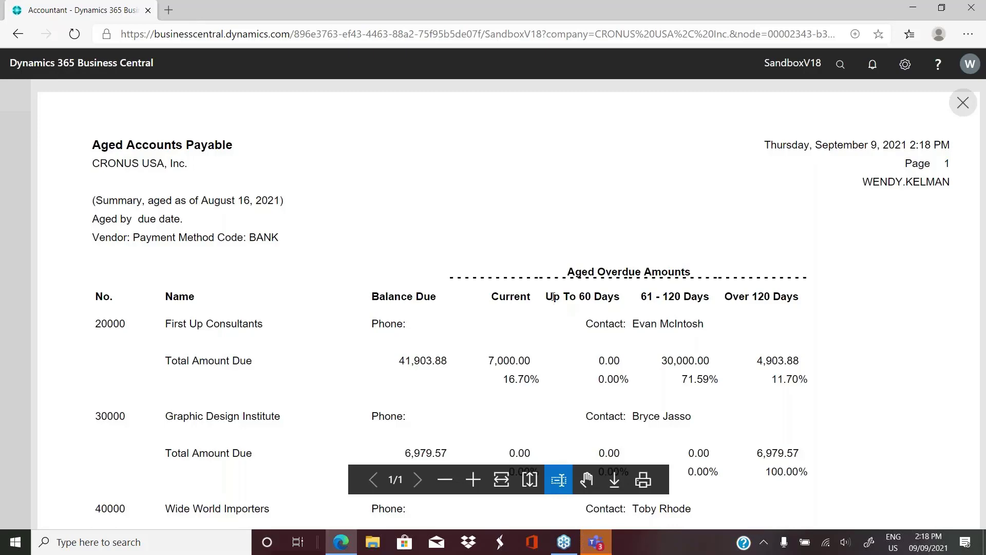
Close the preview, select the 60D aging period value, and scroll down to the vendor filter.
{"action": "left_click", "coordinate": [950, 104]}
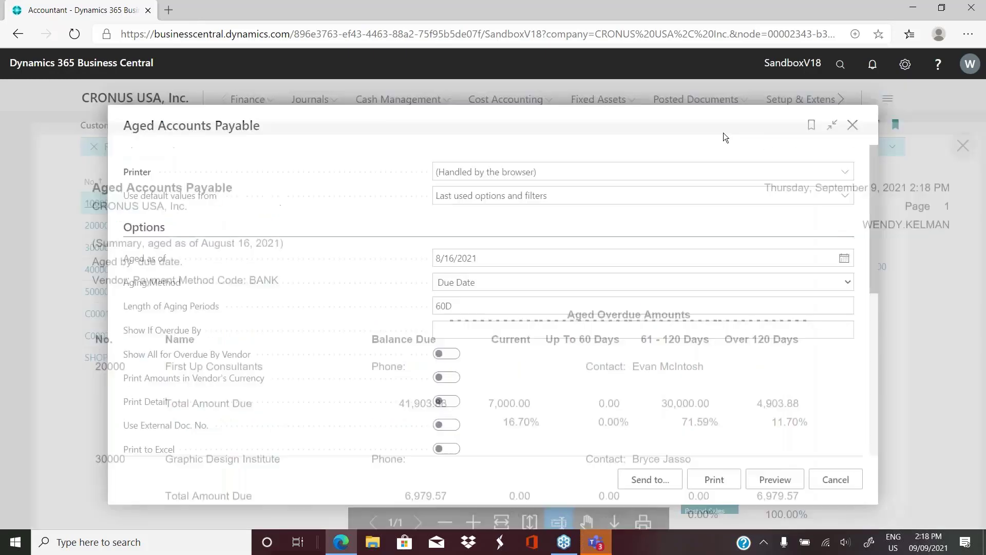
{"action": "left_click", "coordinate": [459, 307]}
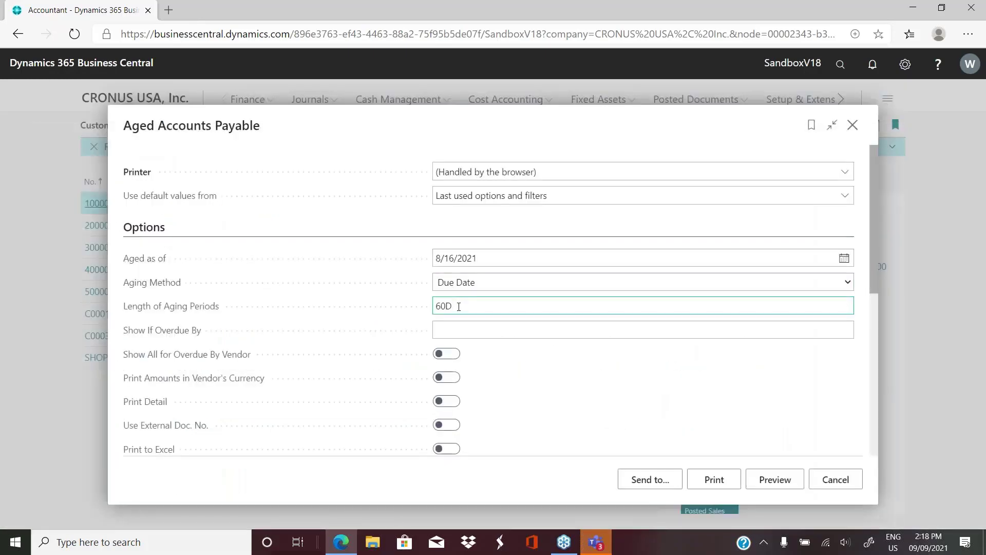
{"action": "double_click", "coordinate": [458, 307]}
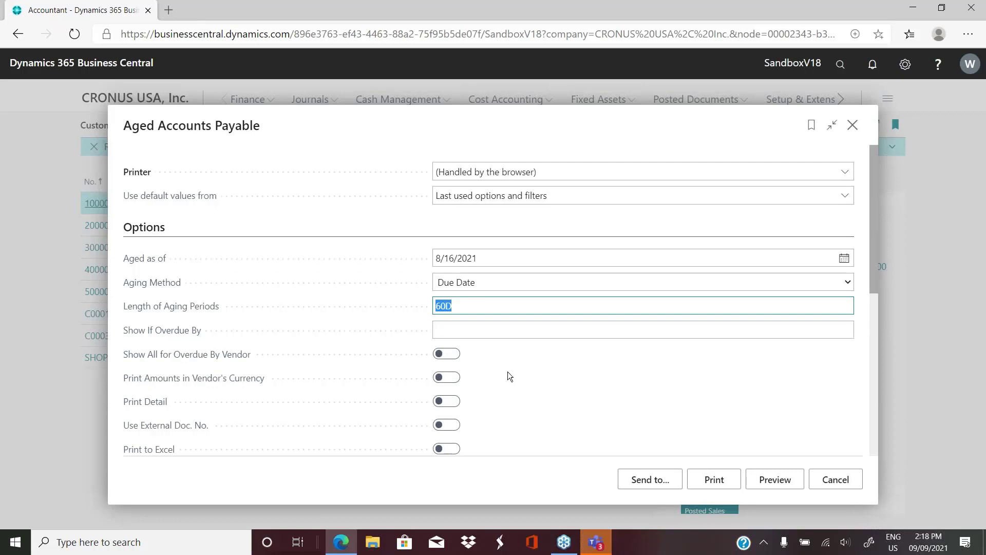
{"action": "scroll", "coordinate": [507, 372], "scroll_direction": "down", "scroll_amount": 2}
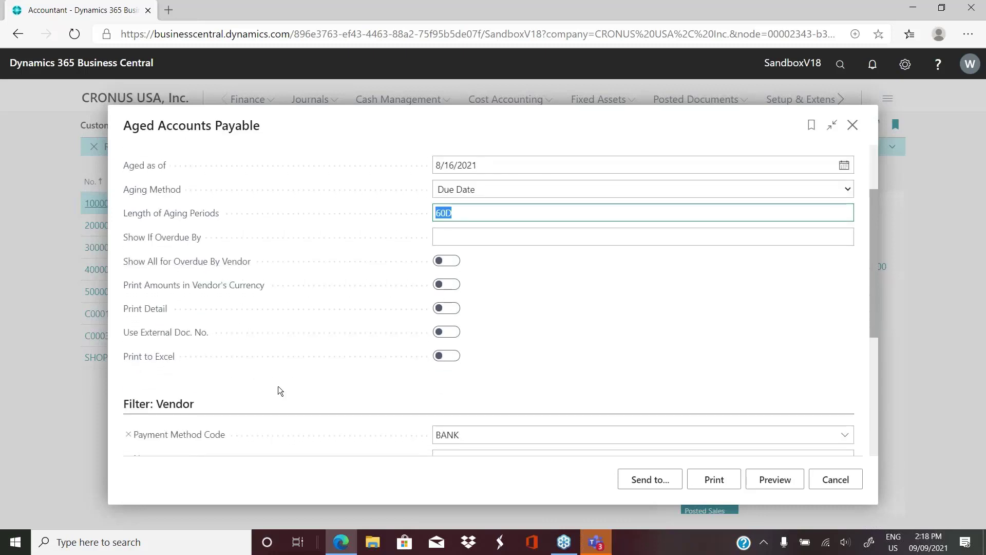
{"action": "mouse_move", "coordinate": [208, 288]}
{"action": "mouse_move", "coordinate": [133, 268]}
Turn on Print Detail, change aging periods back to 30D, and preview the detailed report.
{"action": "left_click", "coordinate": [457, 312]}
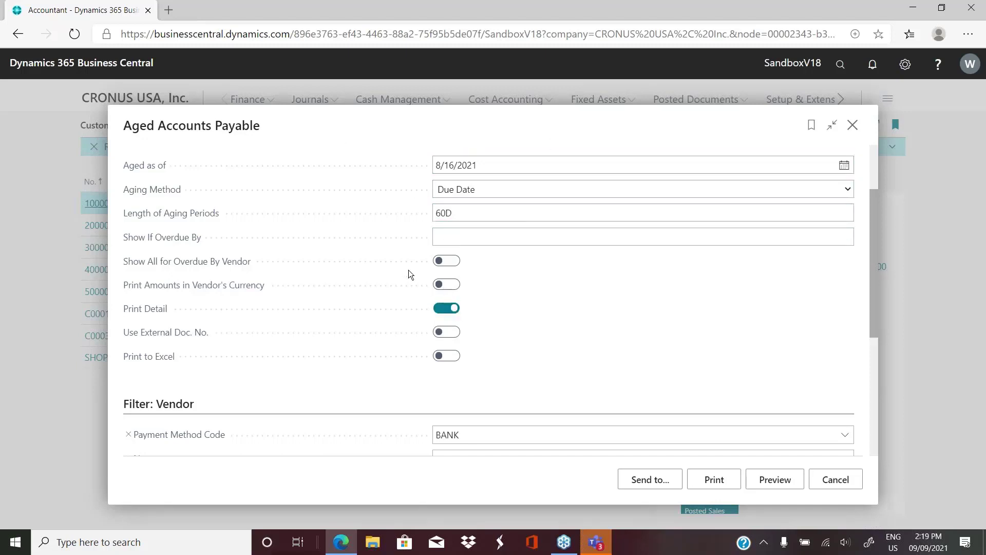
{"action": "left_click", "coordinate": [448, 215]}
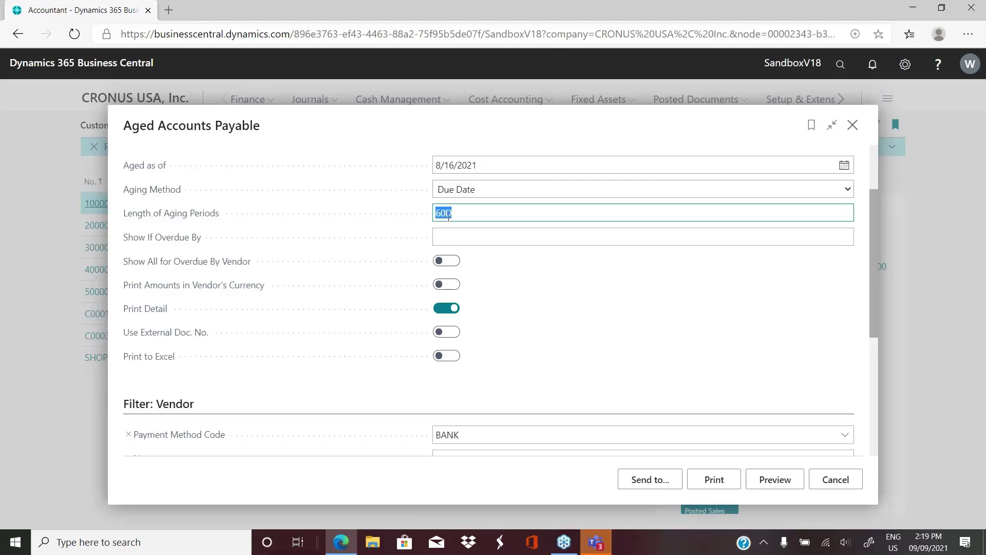
{"action": "type", "text": "30D"}
{"action": "key", "text": "Tab"}
{"action": "left_click", "coordinate": [445, 213]}
{"action": "left_click", "coordinate": [540, 298]}
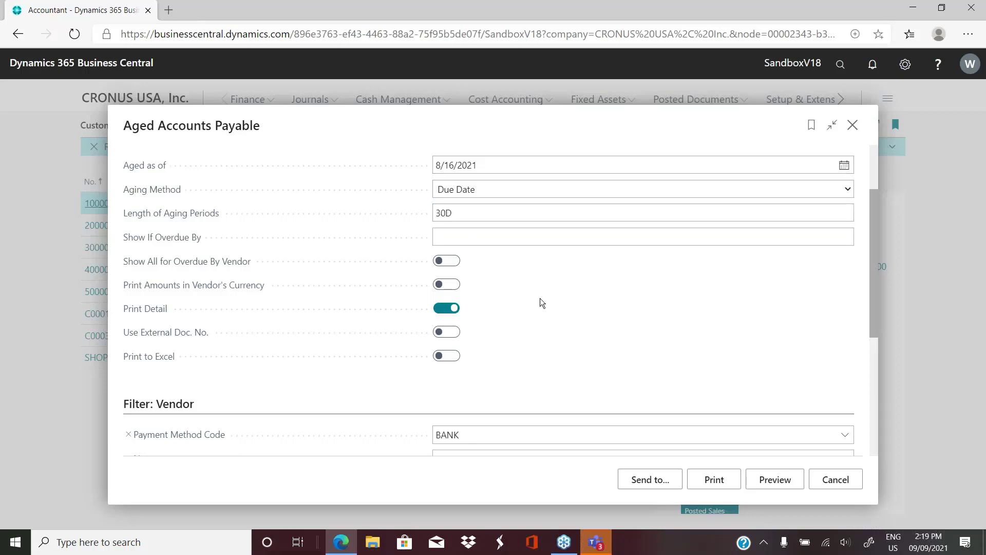
{"action": "left_click", "coordinate": [454, 213]}
{"action": "left_click", "coordinate": [425, 220]}
{"action": "left_click", "coordinate": [445, 213]}
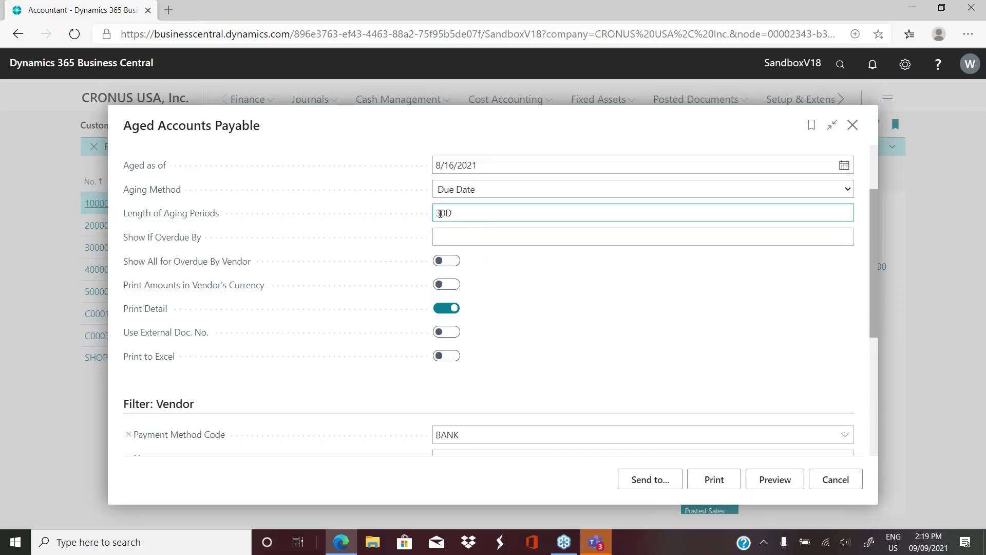
{"action": "left_click", "coordinate": [457, 214]}
{"action": "left_click", "coordinate": [777, 480]}
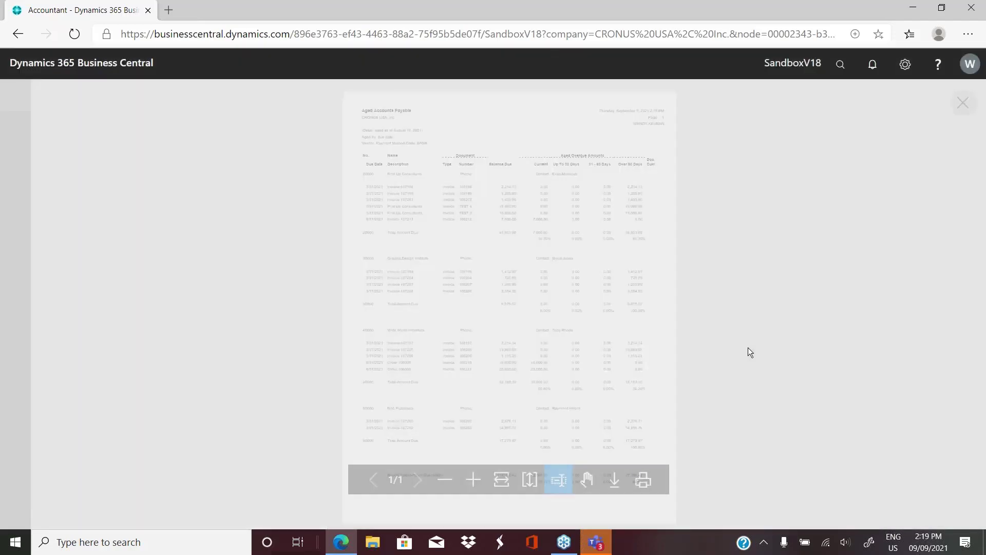
Fit the detailed preview to width and scroll through each vendor's invoice lines and aging buckets.
{"action": "left_click", "coordinate": [501, 479]}
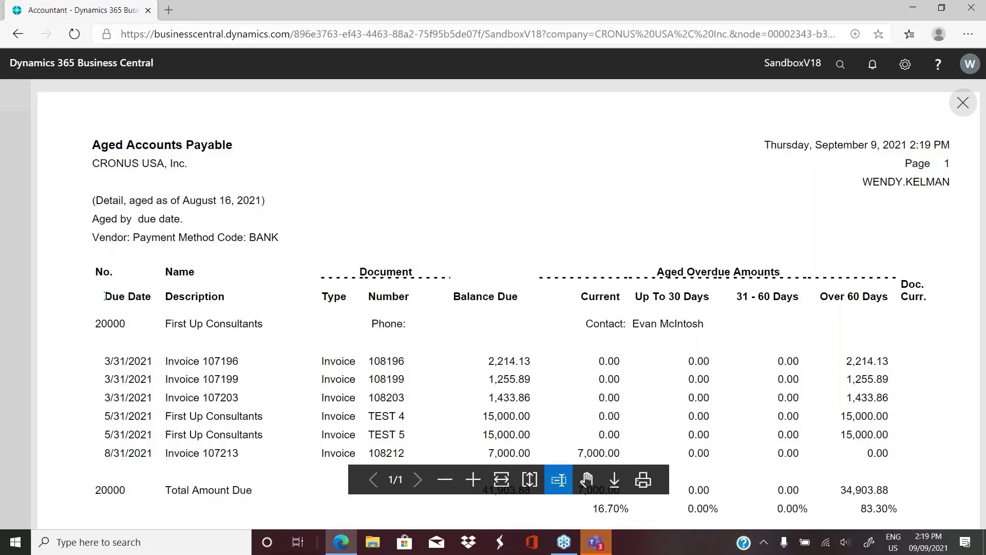
{"action": "left_click_drag", "start_coordinate": [105, 297], "coordinate": [152, 297]}
{"action": "scroll", "coordinate": [150, 298], "scroll_direction": "down", "scroll_amount": 1}
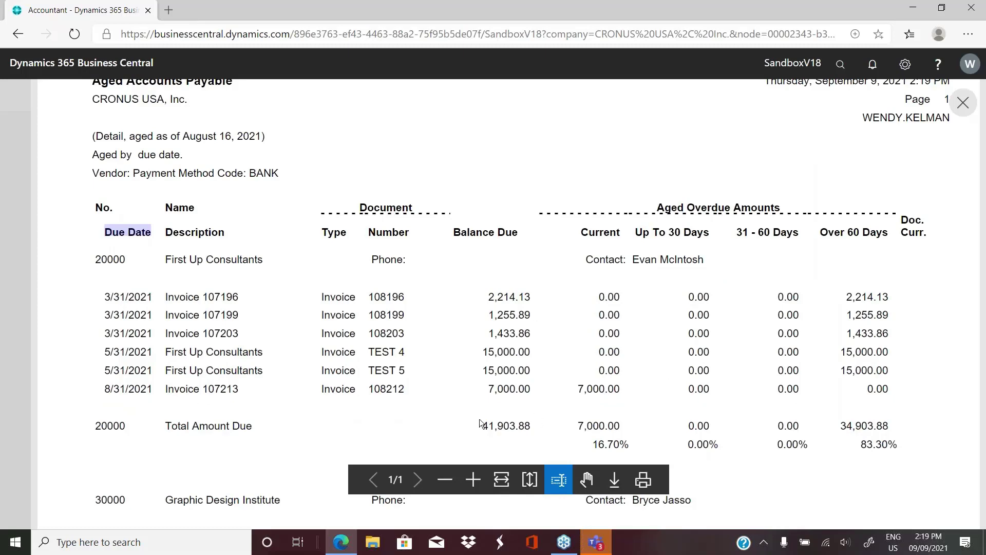
{"action": "scroll", "coordinate": [452, 395], "scroll_direction": "down", "scroll_amount": 2}
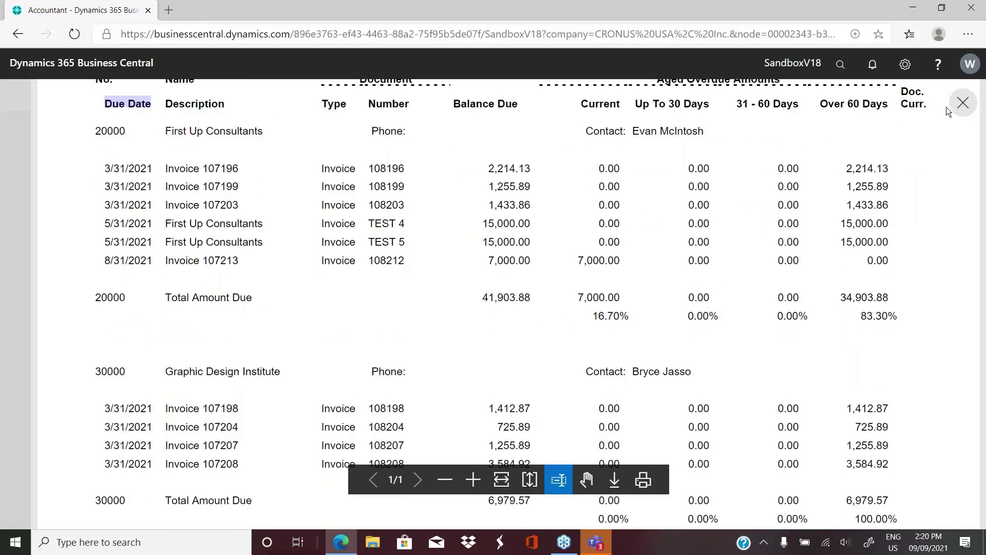
Close the preview, turn on Print to Excel, and print to Book1.xlsx, cancelling the browser print dialog.
{"action": "left_click", "coordinate": [962, 104]}
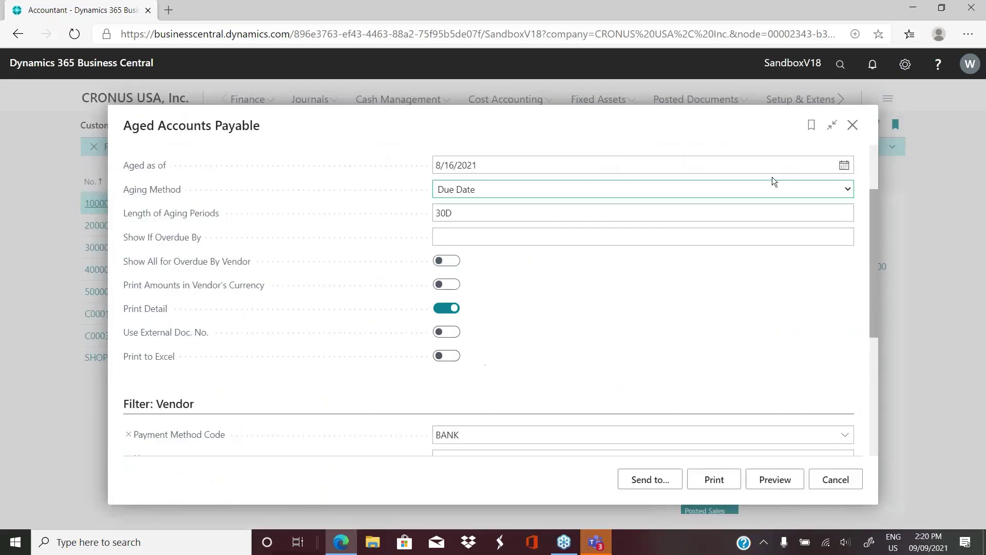
{"action": "left_click", "coordinate": [456, 362]}
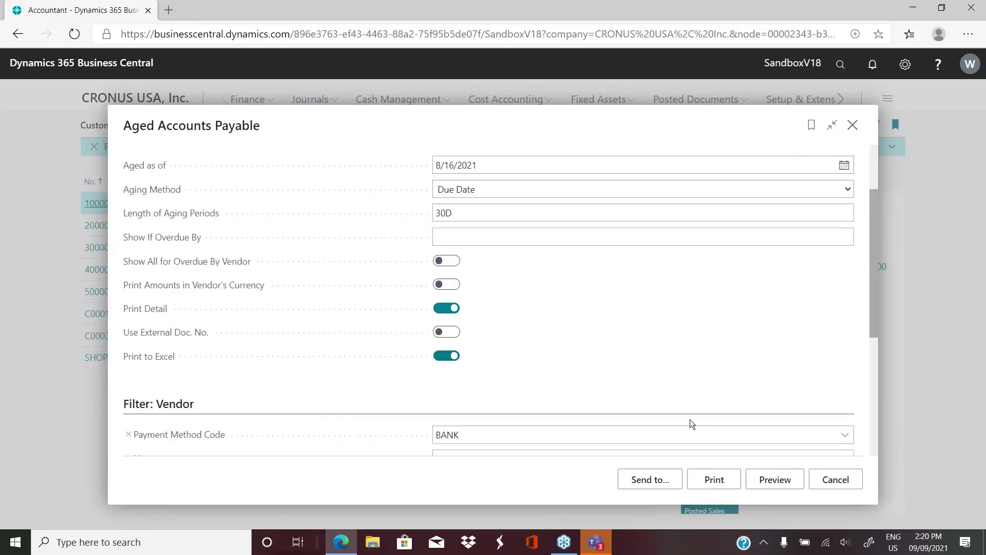
{"action": "left_click", "coordinate": [713, 478]}
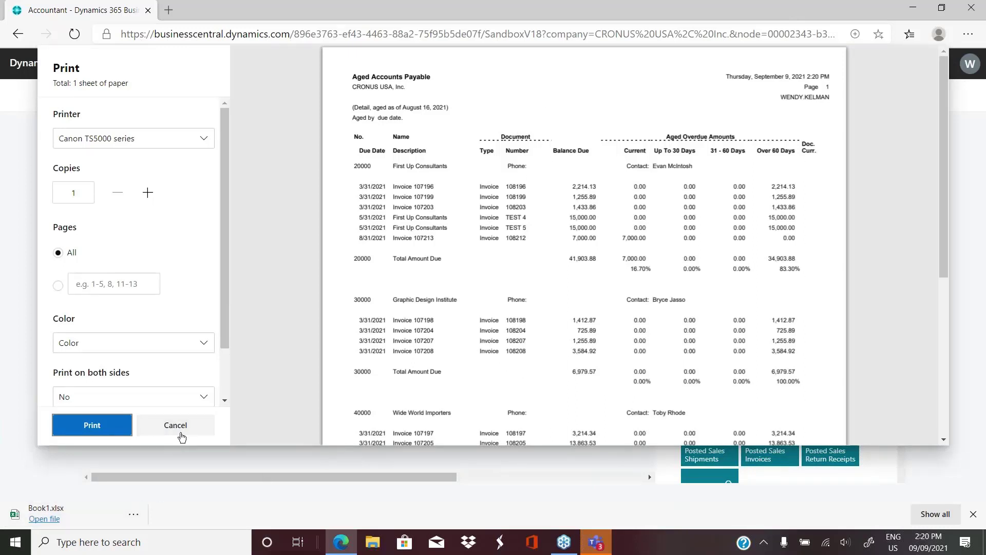
{"action": "left_click", "coordinate": [181, 435]}
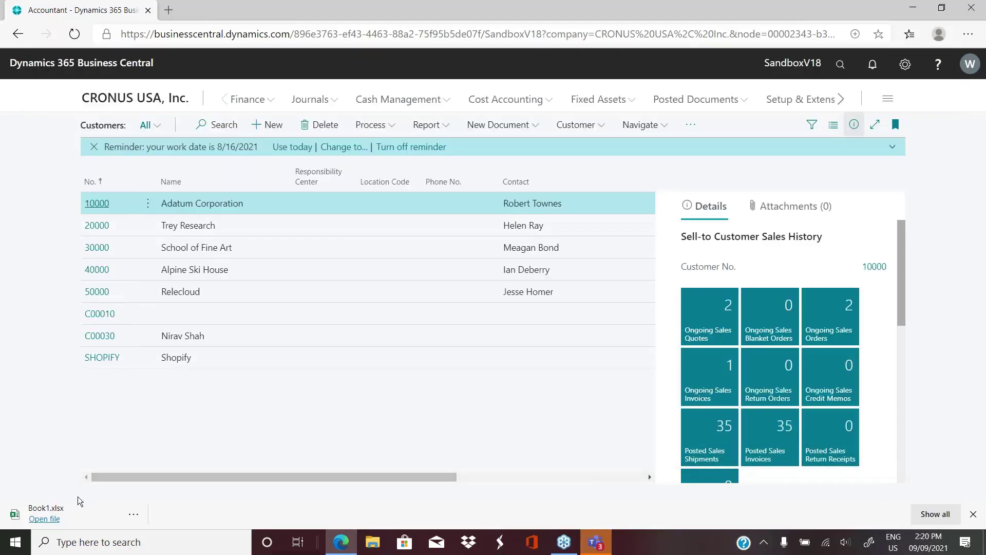
Open Book1.xlsx, auto-fit all column widths on the sheet, then close Excel.
{"action": "left_click", "coordinate": [52, 518]}
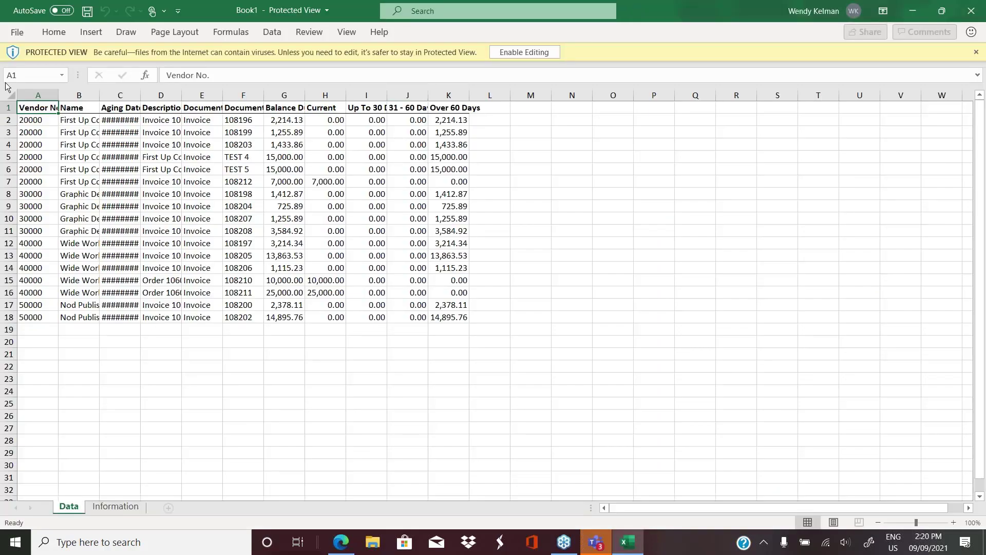
{"action": "left_click", "coordinate": [10, 95]}
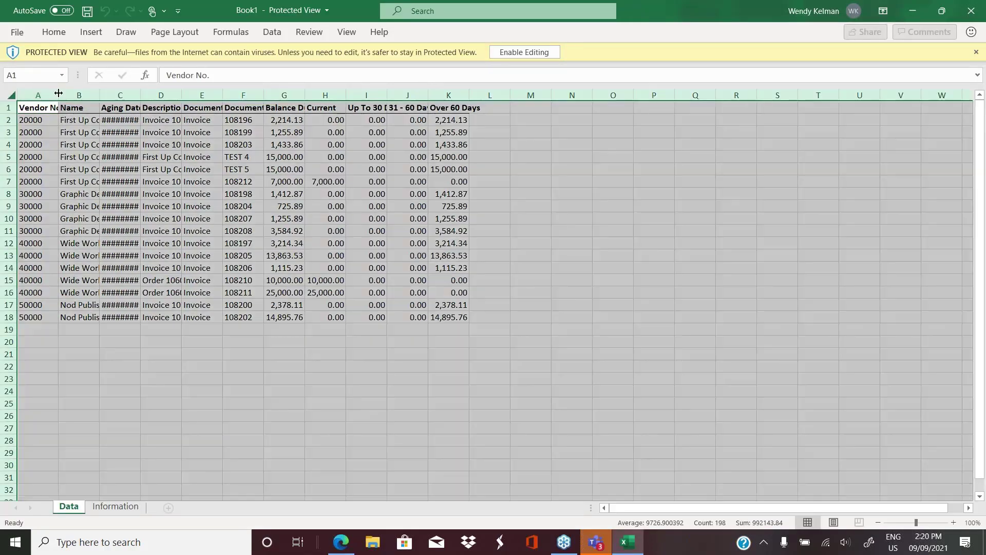
{"action": "double_click", "coordinate": [58, 95]}
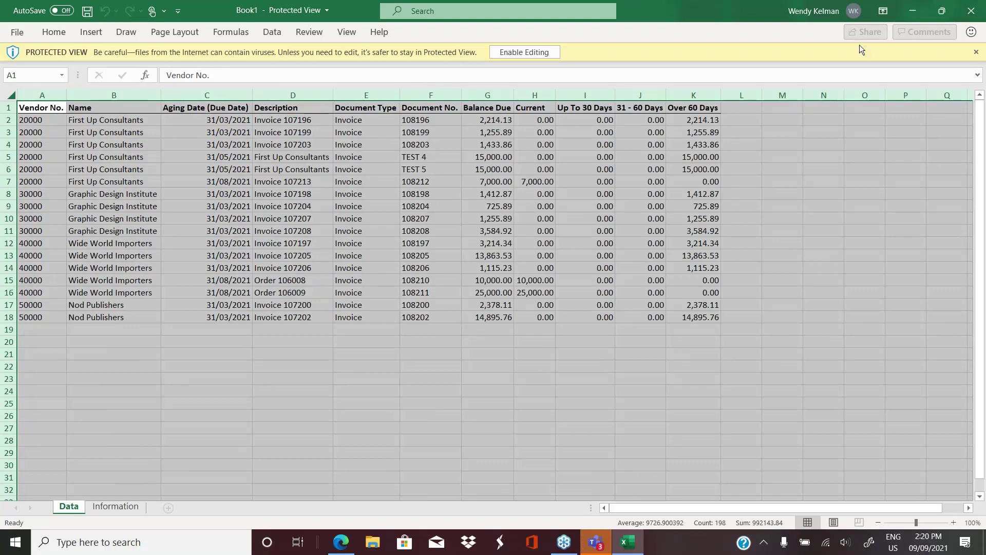
{"action": "left_click", "coordinate": [972, 12]}
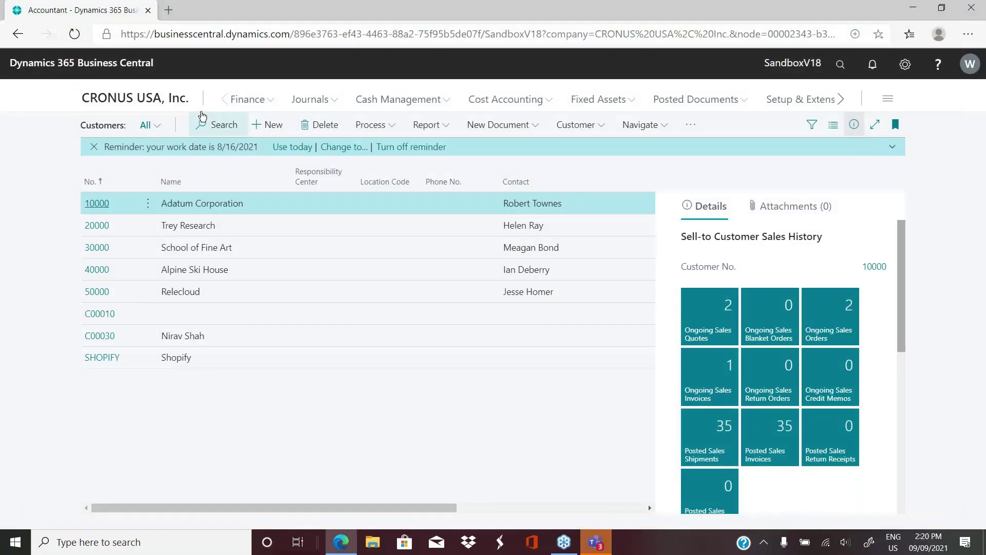
Search 'acc pay' and open the Aged Accounts Payable report request page.
{"action": "left_click", "coordinate": [839, 66]}
{"action": "type", "text": "acc pay"}
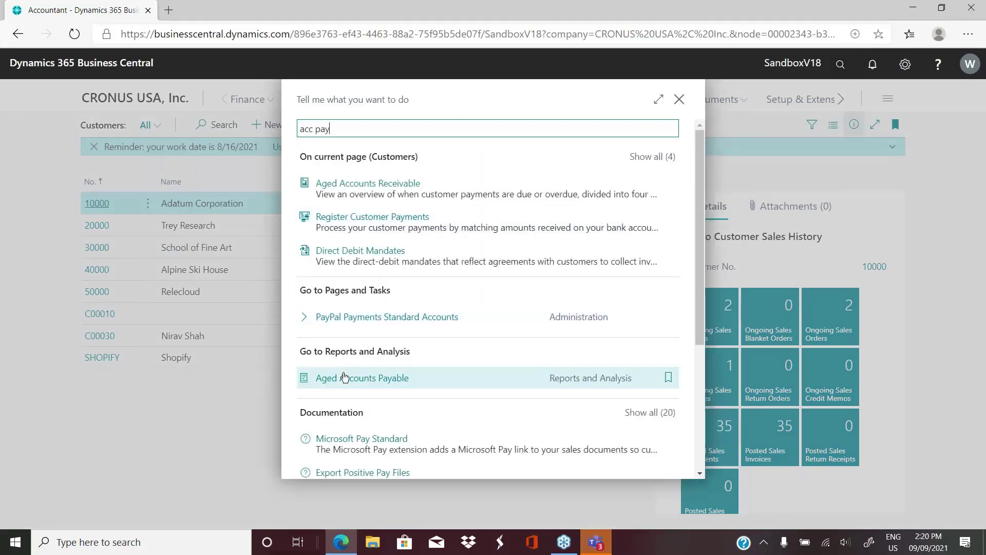
{"action": "left_click", "coordinate": [344, 378]}
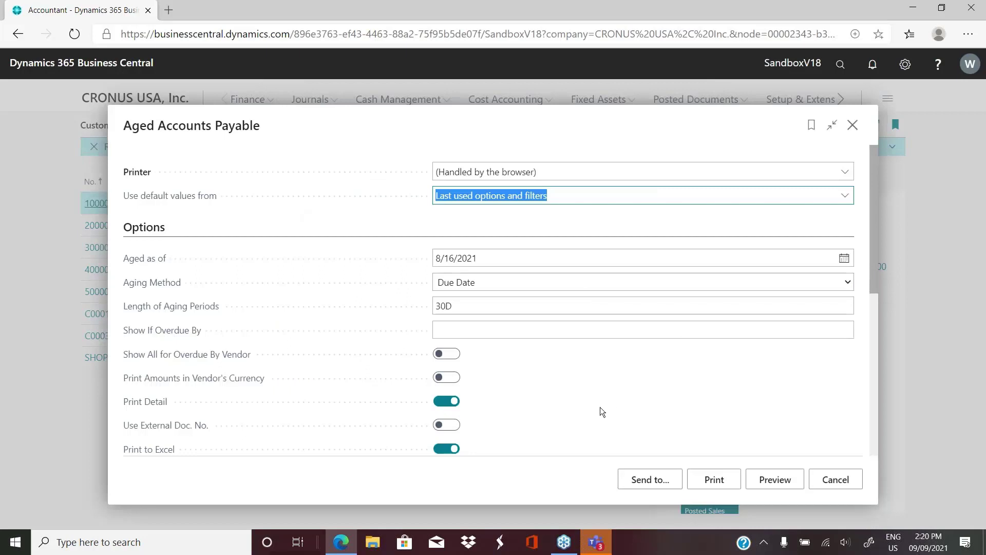
Send the report as a Microsoft Excel Document and open the downloaded file.
{"action": "scroll", "coordinate": [600, 407], "scroll_direction": "down", "scroll_amount": 1}
{"action": "scroll", "coordinate": [581, 400], "scroll_direction": "down", "scroll_amount": 1}
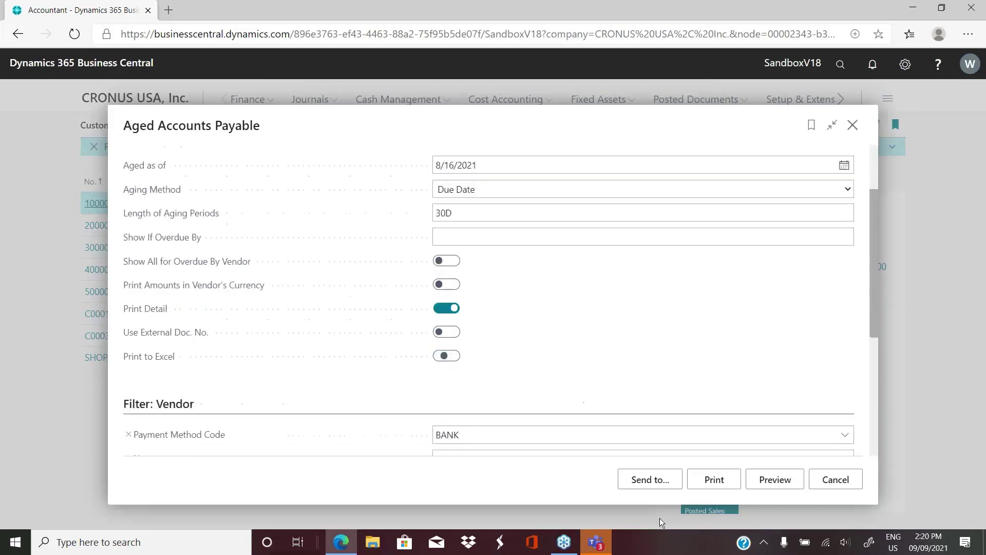
{"action": "left_click", "coordinate": [650, 480]}
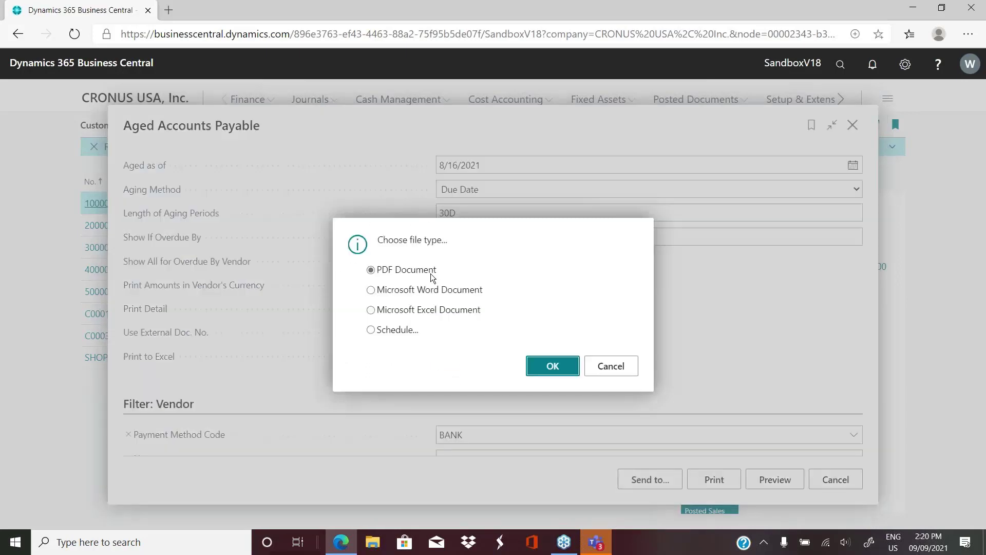
{"action": "left_click", "coordinate": [370, 310]}
{"action": "left_click", "coordinate": [564, 368]}
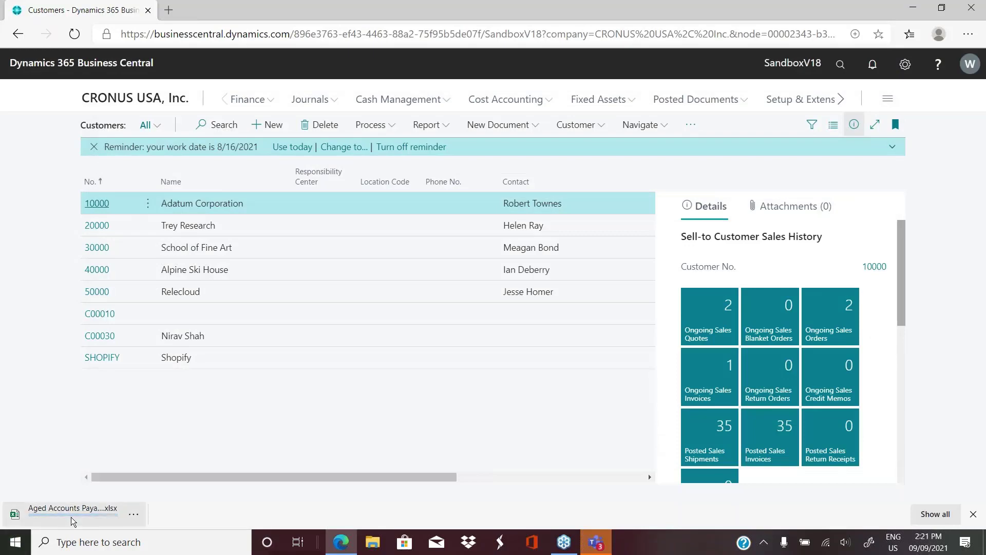
{"action": "left_click", "coordinate": [71, 518]}
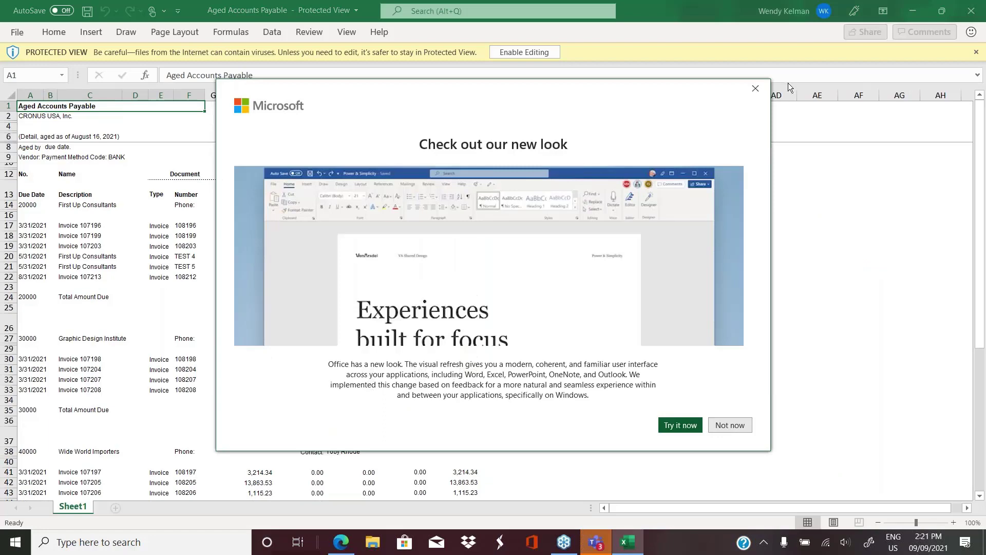
Dismiss the 'Check out our new look' announcement and close the Aged Accounts Payable workbook.
{"action": "left_click", "coordinate": [755, 89]}
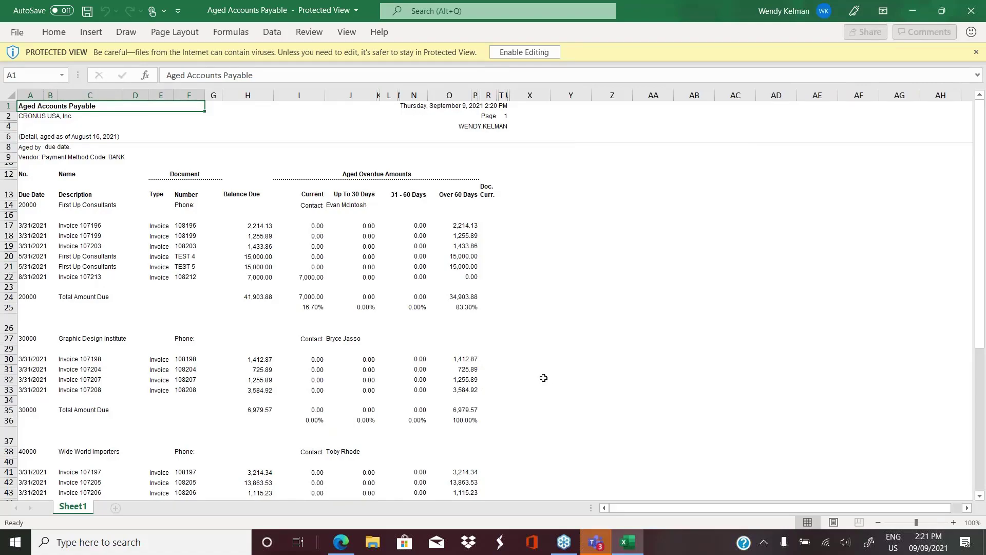
{"action": "left_click", "coordinate": [971, 10]}
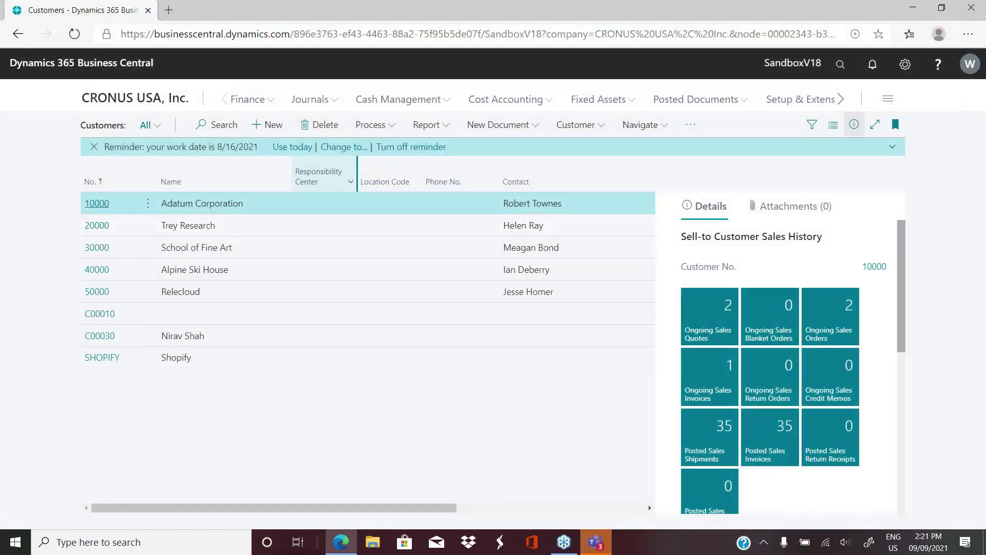
{"action": "left_click", "coordinate": [840, 69]}
{"action": "type", "text": "ag"}
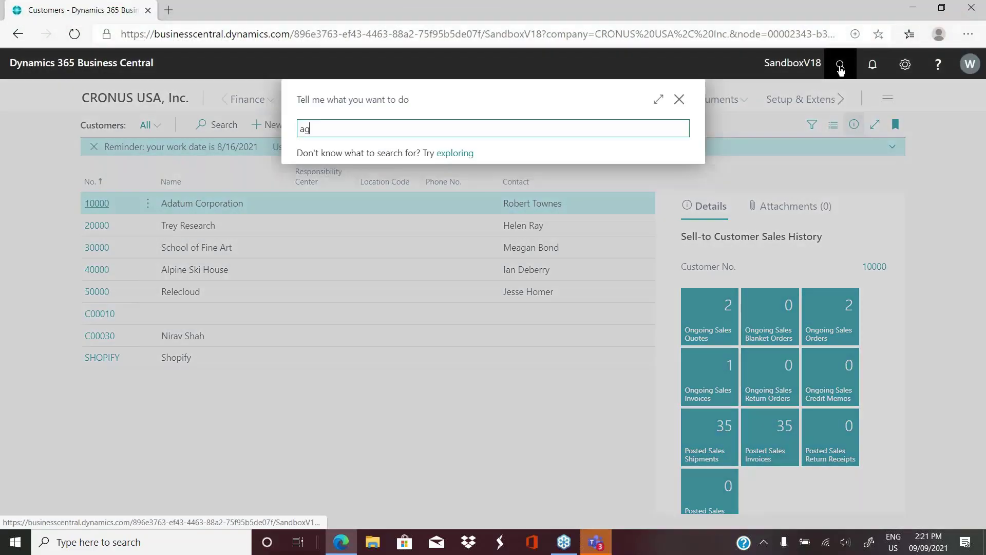
{"action": "type", "text": "e pay"}
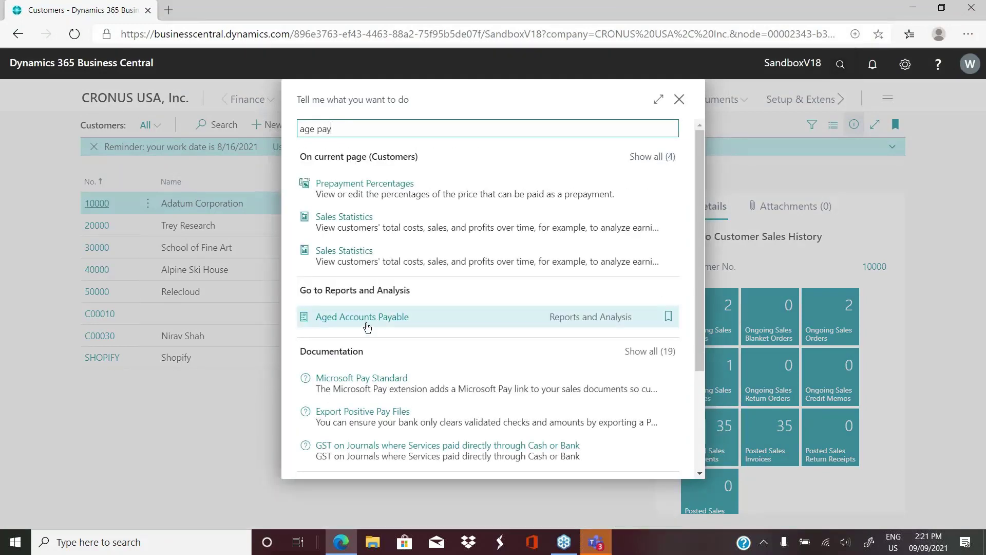
{"action": "left_click", "coordinate": [367, 327]}
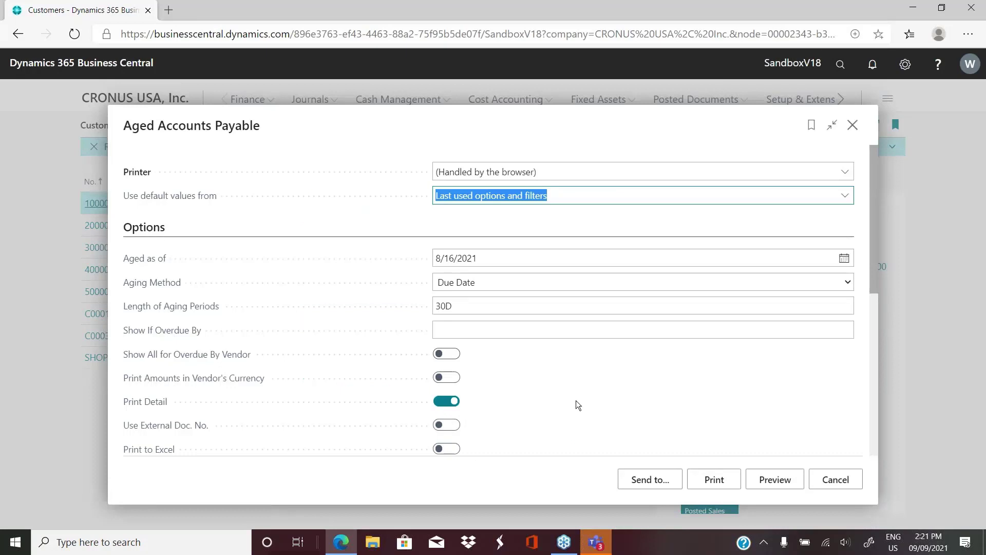
{"action": "scroll", "coordinate": [575, 399], "scroll_direction": "down", "scroll_amount": 5}
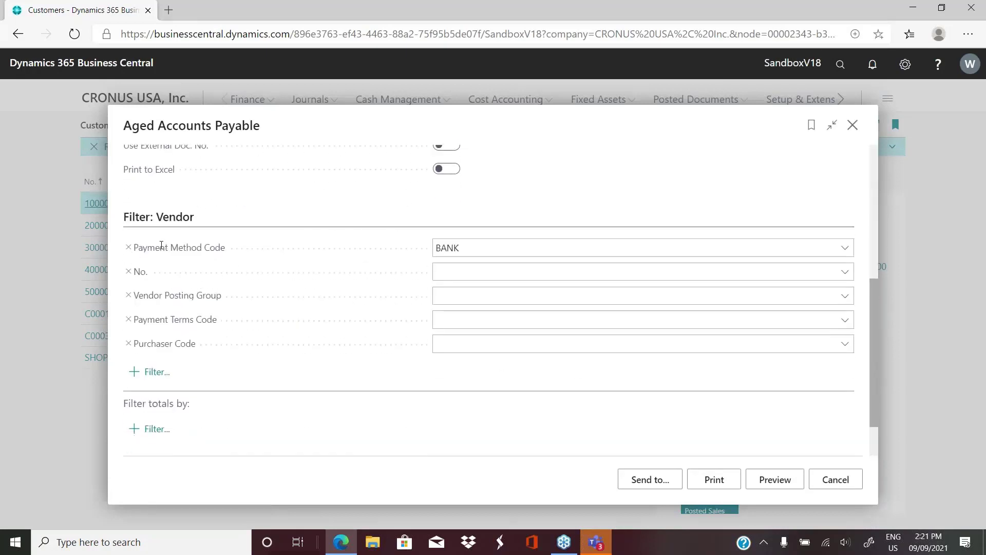
{"action": "left_click", "coordinate": [501, 246]}
{"action": "scroll", "coordinate": [497, 406], "scroll_direction": "up", "scroll_amount": 6}
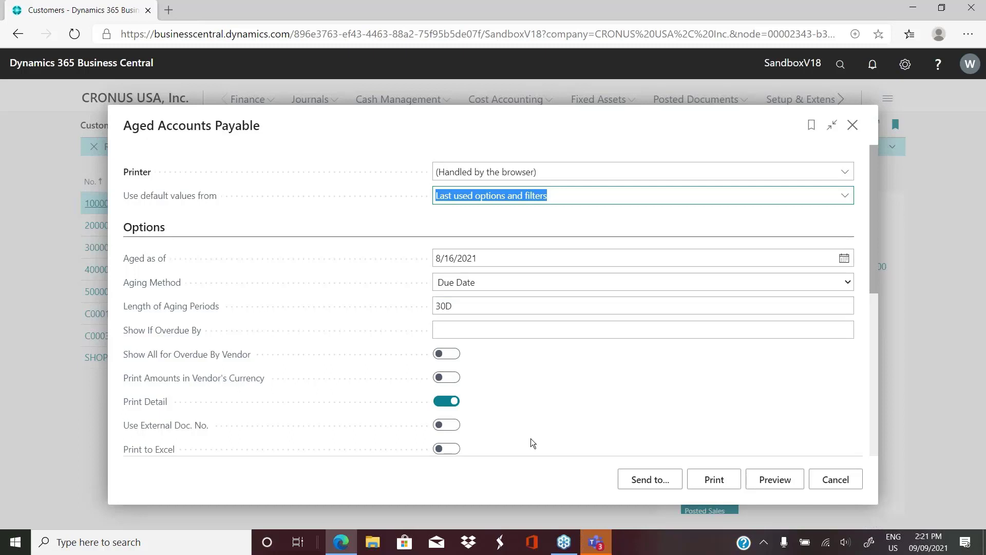
{"action": "left_click", "coordinate": [837, 480]}
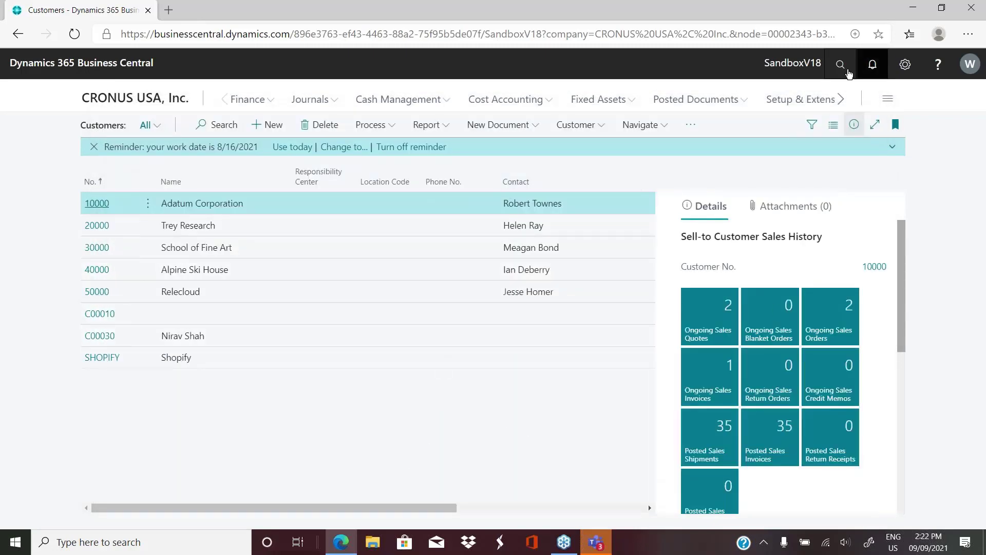
Search 'inve val', open the Inventory Valuation report, and expand its request page.
{"action": "left_click", "coordinate": [838, 67]}
{"action": "type", "text": "inve"}
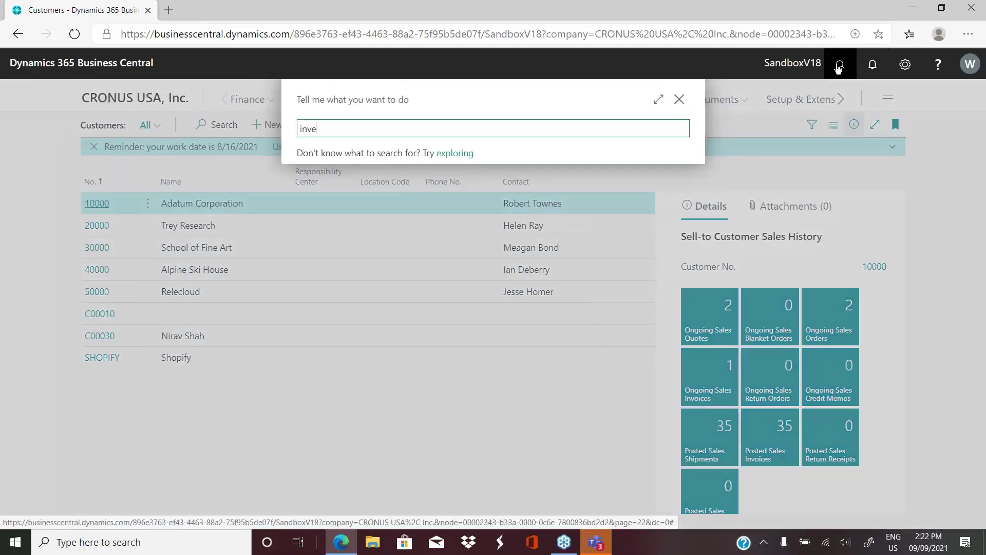
{"action": "type", "text": " val"}
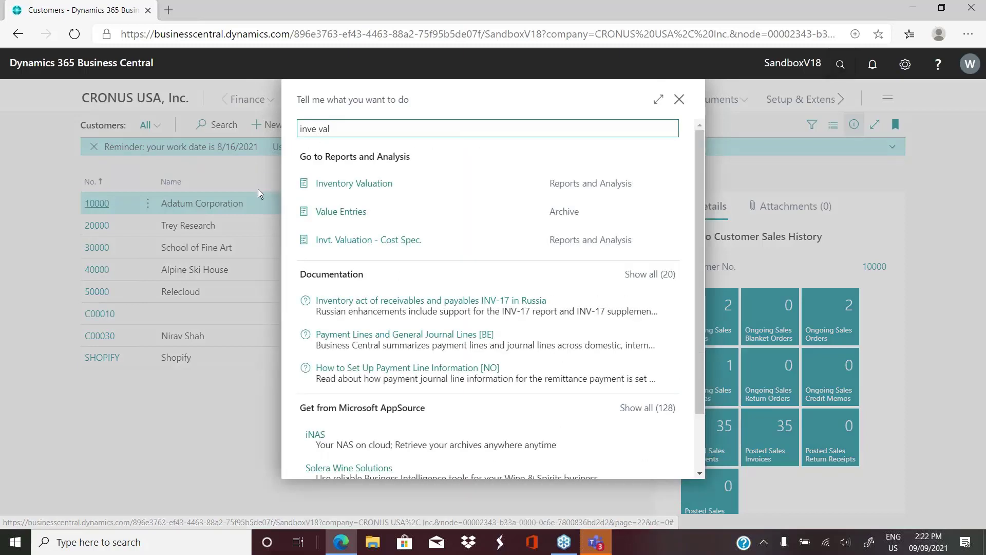
{"action": "left_click", "coordinate": [362, 191]}
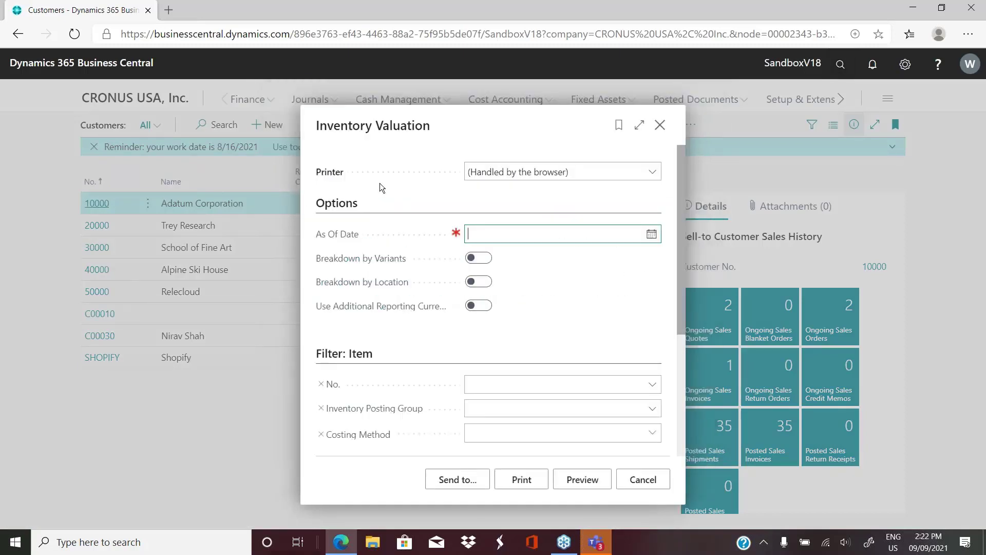
{"action": "left_click", "coordinate": [638, 125]}
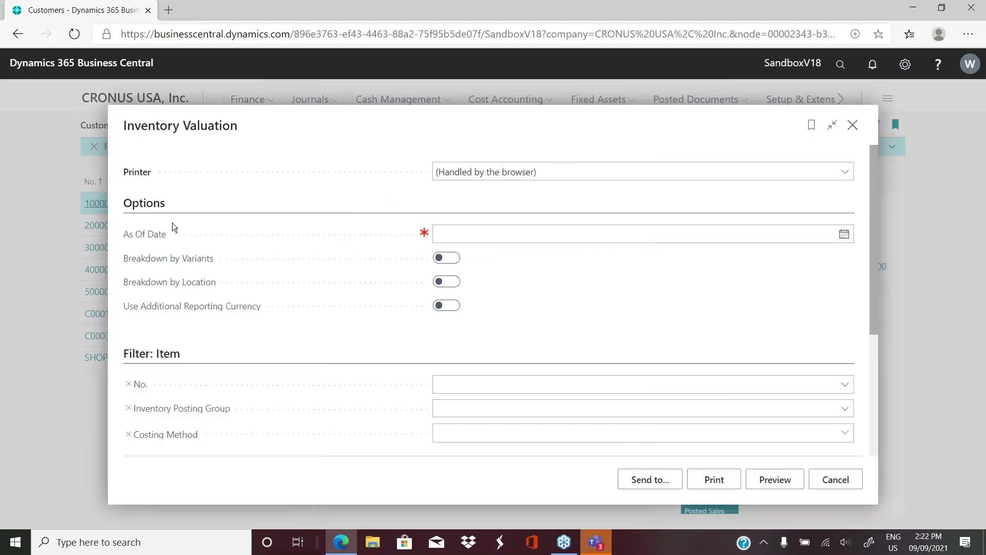
Open the As Of Date calendar and close it without choosing a date.
{"action": "left_click", "coordinate": [477, 233]}
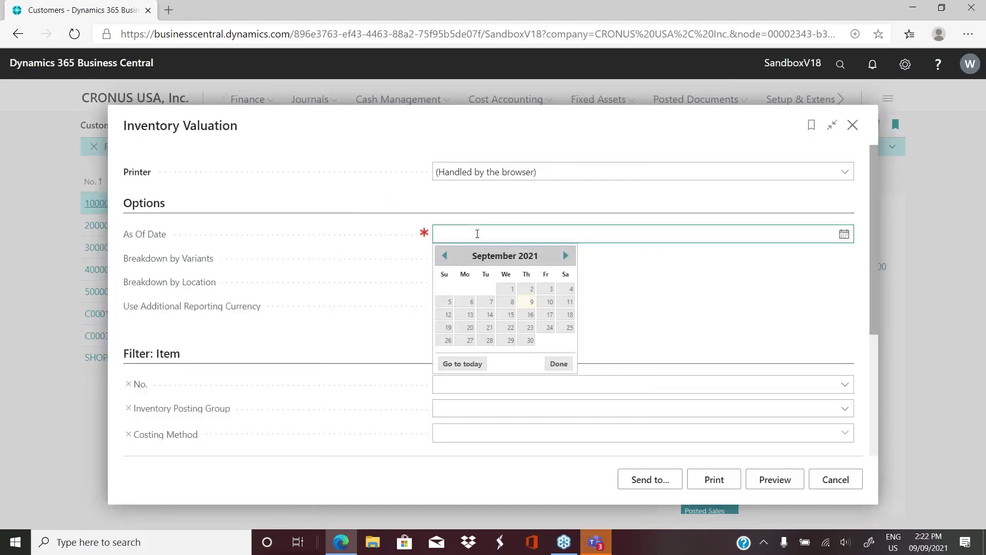
{"action": "left_click", "coordinate": [667, 322]}
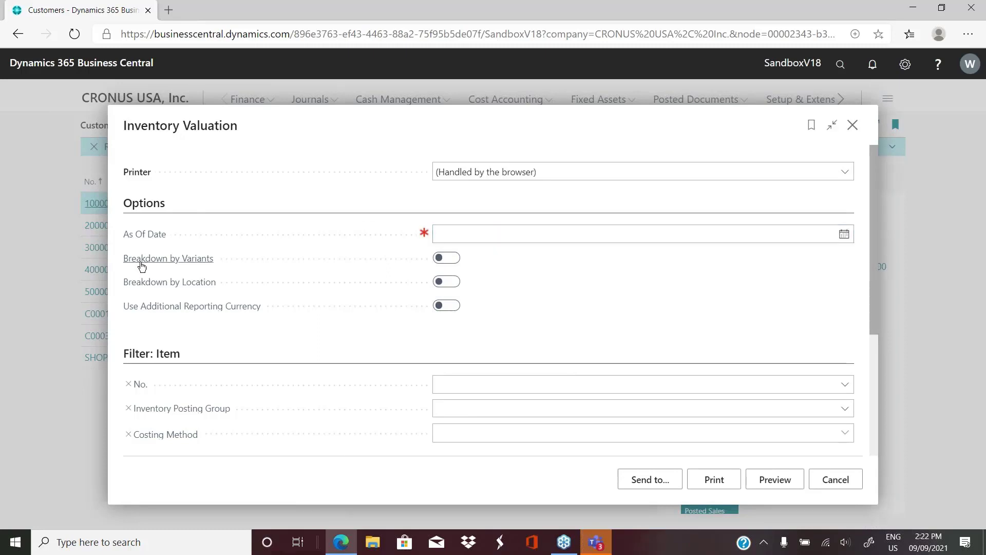
{"action": "mouse_move", "coordinate": [200, 263]}
{"action": "mouse_move", "coordinate": [214, 288]}
{"action": "mouse_move", "coordinate": [240, 313]}
Review the Item No. and Inventory Posting Group filters, adding then discarding an extra filter row.
{"action": "scroll", "coordinate": [514, 303], "scroll_direction": "down", "scroll_amount": 3}
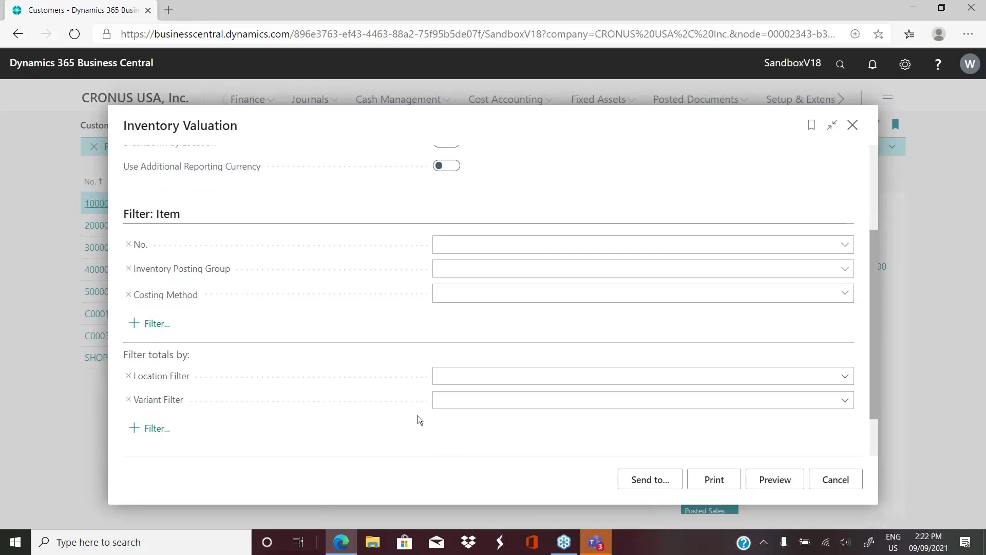
{"action": "left_click", "coordinate": [463, 246]}
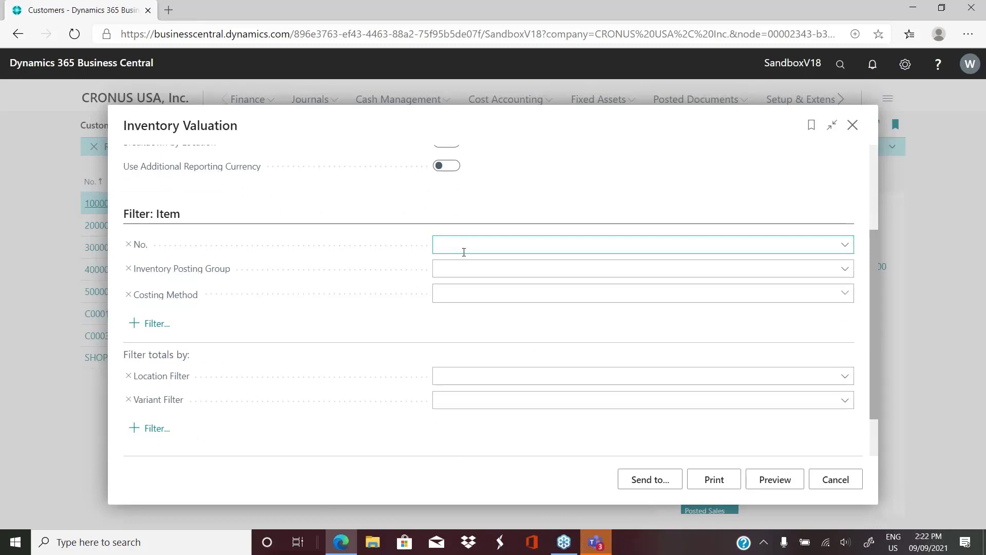
{"action": "left_click", "coordinate": [466, 271]}
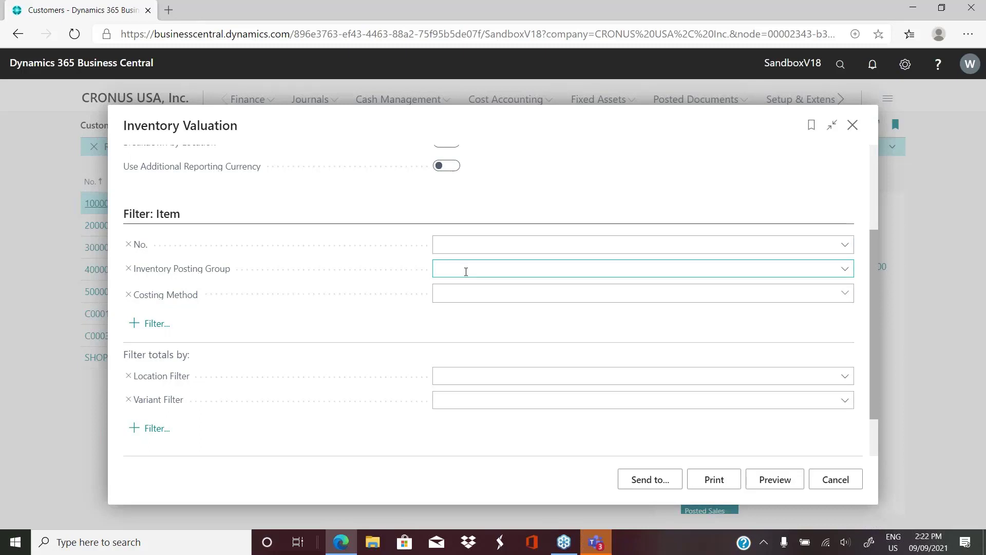
{"action": "left_click", "coordinate": [152, 323]}
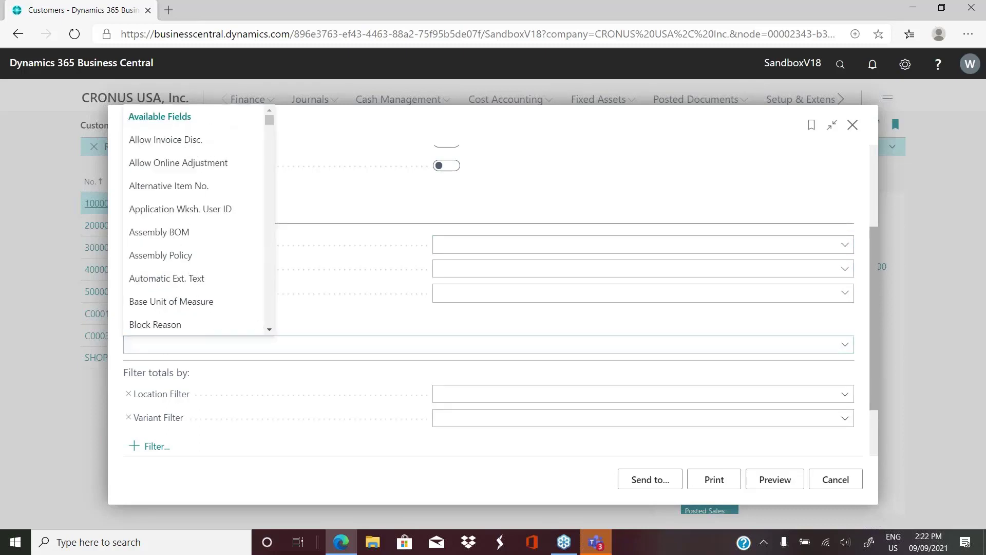
{"action": "scroll", "coordinate": [269, 329], "scroll_direction": "down", "scroll_amount": 2}
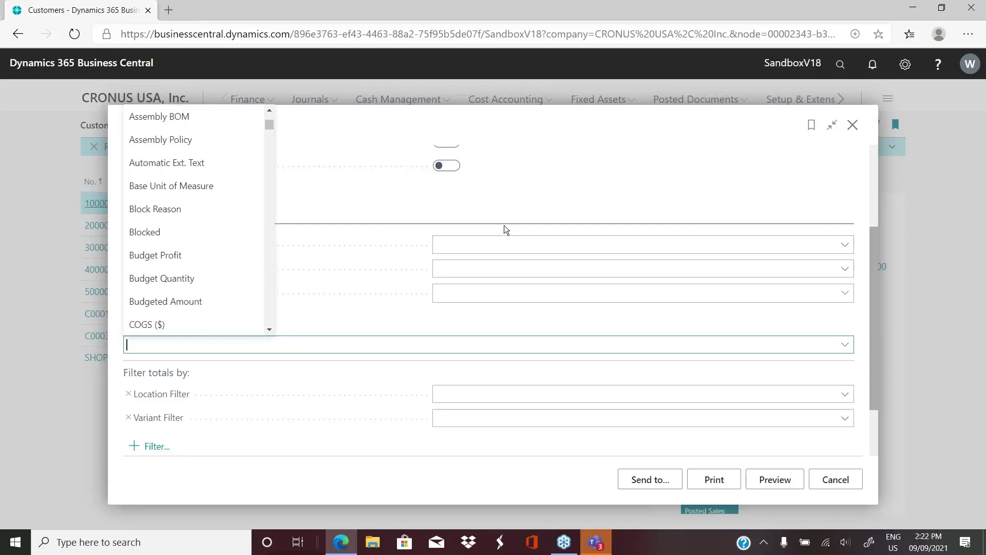
{"action": "left_click", "coordinate": [507, 200]}
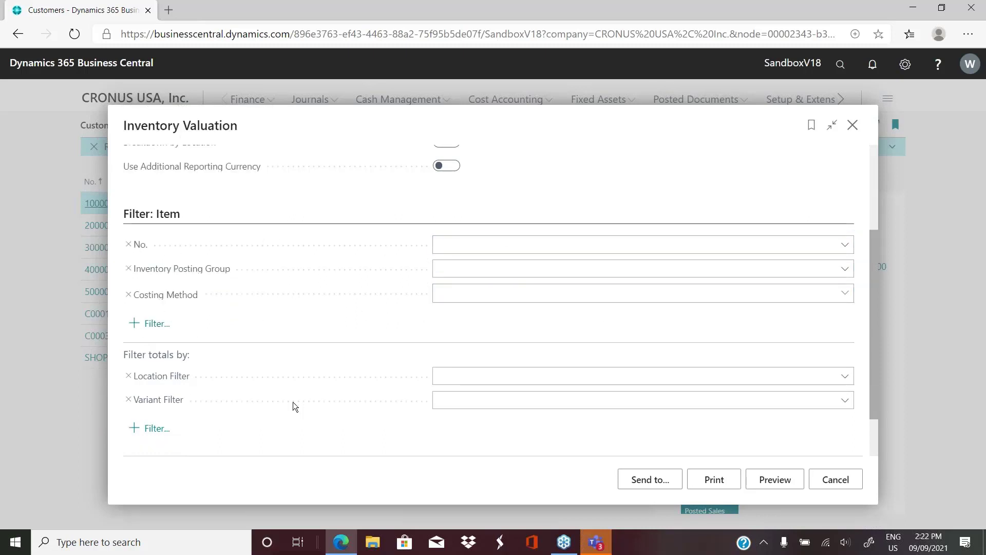
{"action": "scroll", "coordinate": [340, 383], "scroll_direction": "up", "scroll_amount": 3}
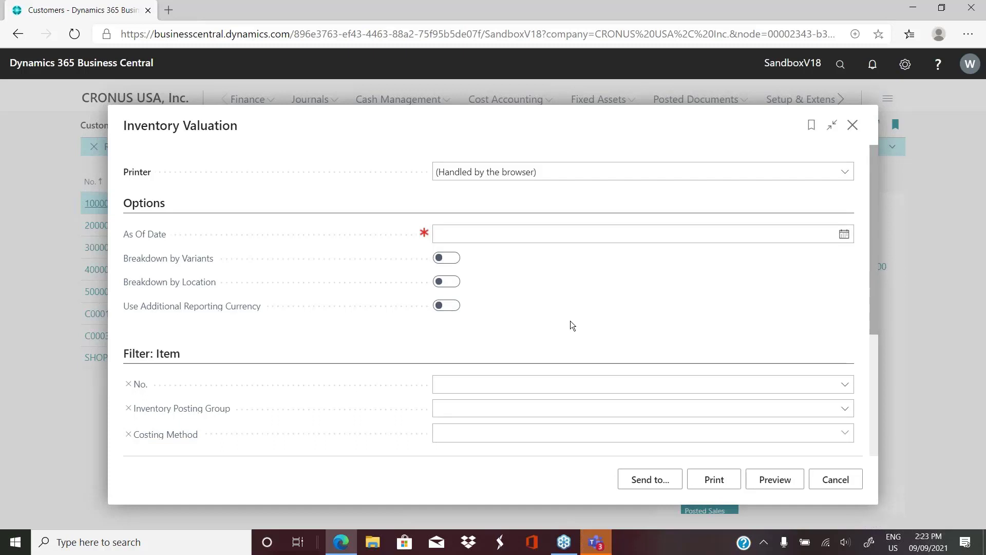
Check the Variant Filter and list the available locations in the Location Filter lookup.
{"action": "scroll", "coordinate": [570, 321], "scroll_direction": "down", "scroll_amount": 3}
{"action": "left_click", "coordinate": [437, 399]}
{"action": "left_click", "coordinate": [447, 375]}
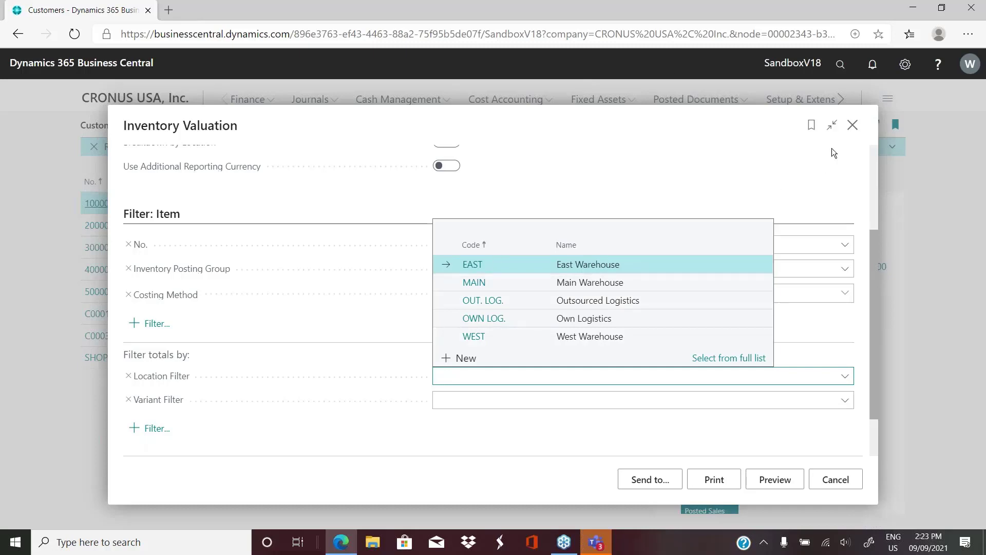
Close the location list and the Inventory Valuation page without running it, then hide the FactBox pane.
{"action": "left_click", "coordinate": [854, 126]}
{"action": "left_click", "coordinate": [853, 127]}
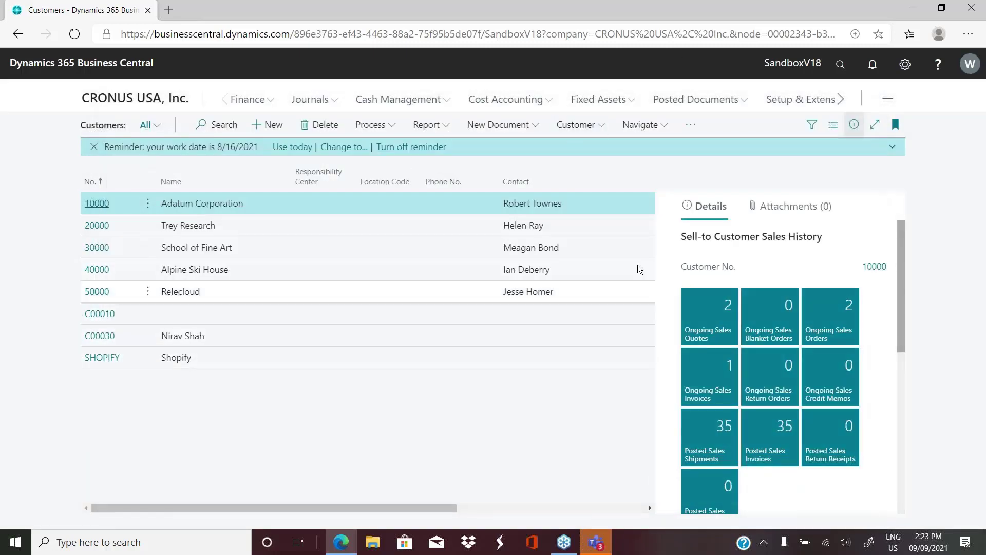
{"action": "left_click", "coordinate": [854, 126]}
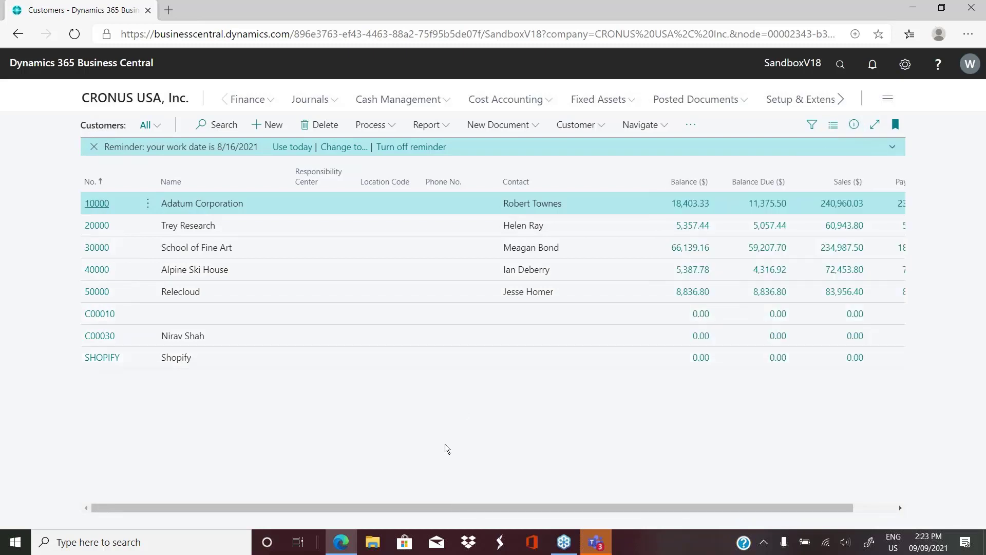